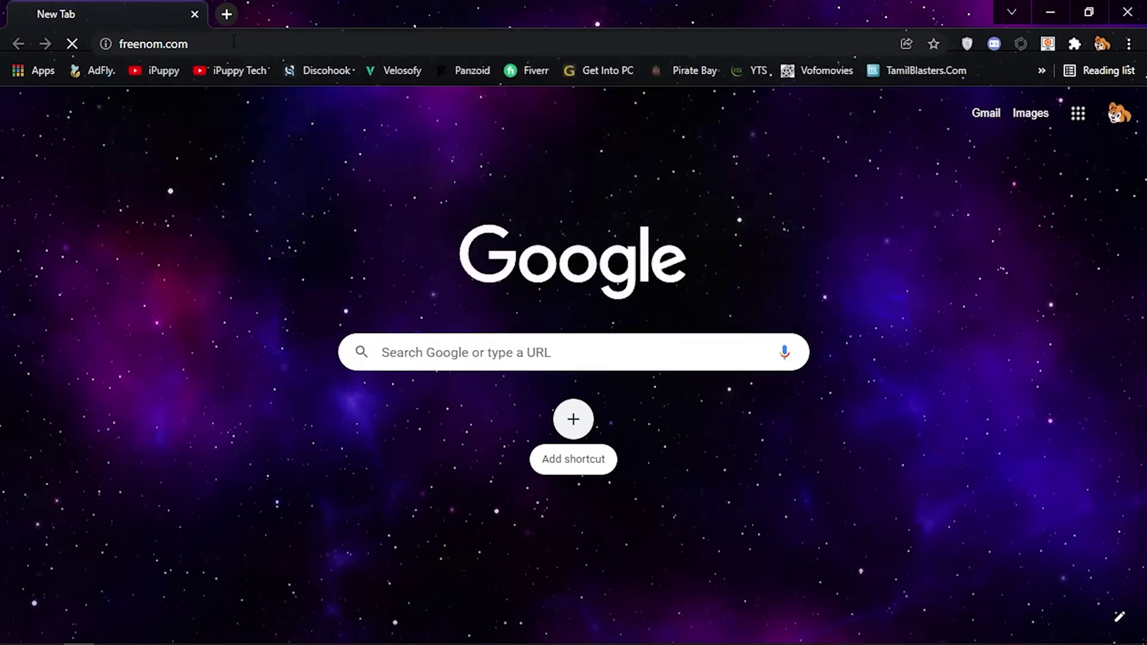
- Search for 'ipuppytechofficial', add the free .tk domain to the cart and check out
{"action": "left_click", "coordinate": [416, 292]}
{"action": "type", "text": "ipupp"}
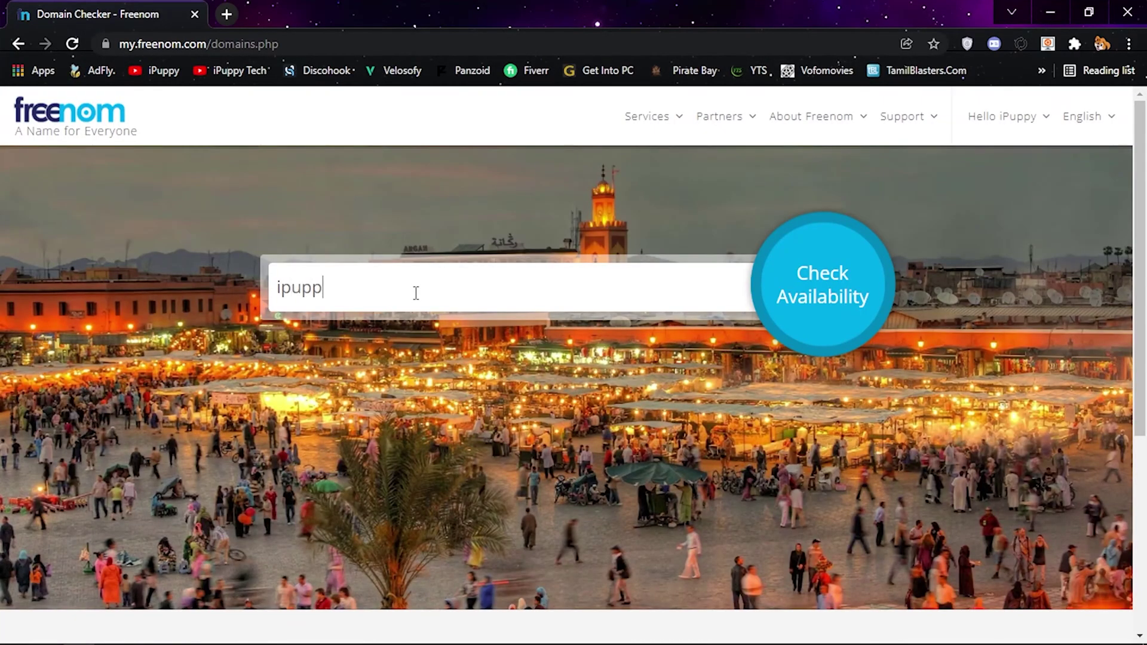
{"action": "type", "text": "ytechofficial"}
{"action": "key", "text": "Return"}
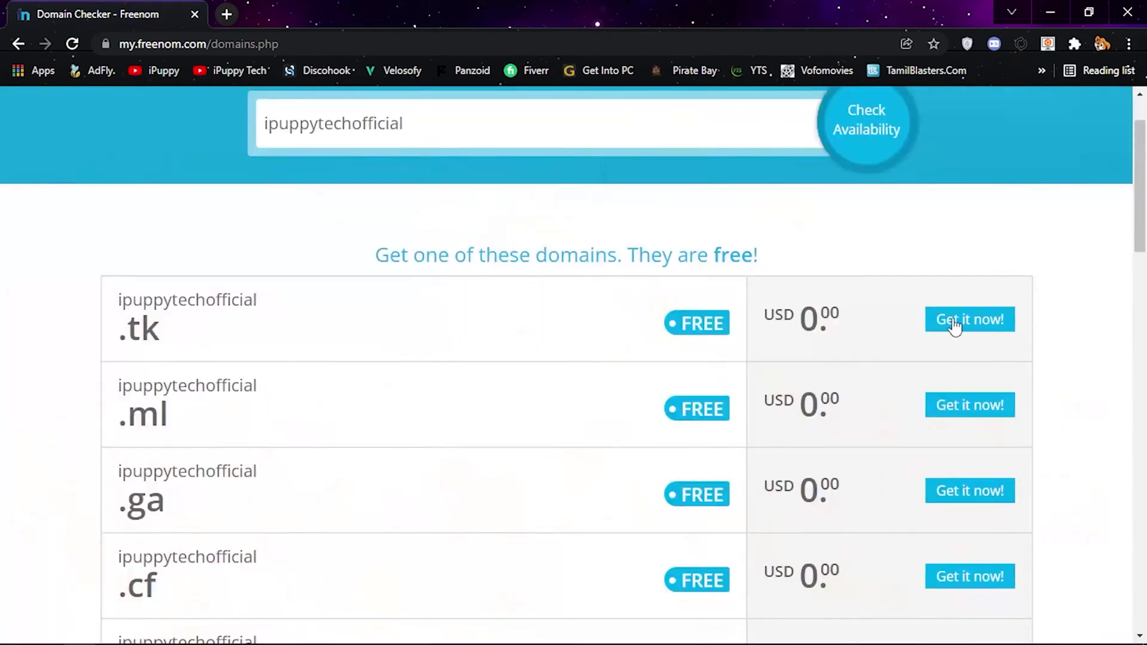
{"action": "left_click", "coordinate": [982, 239]}
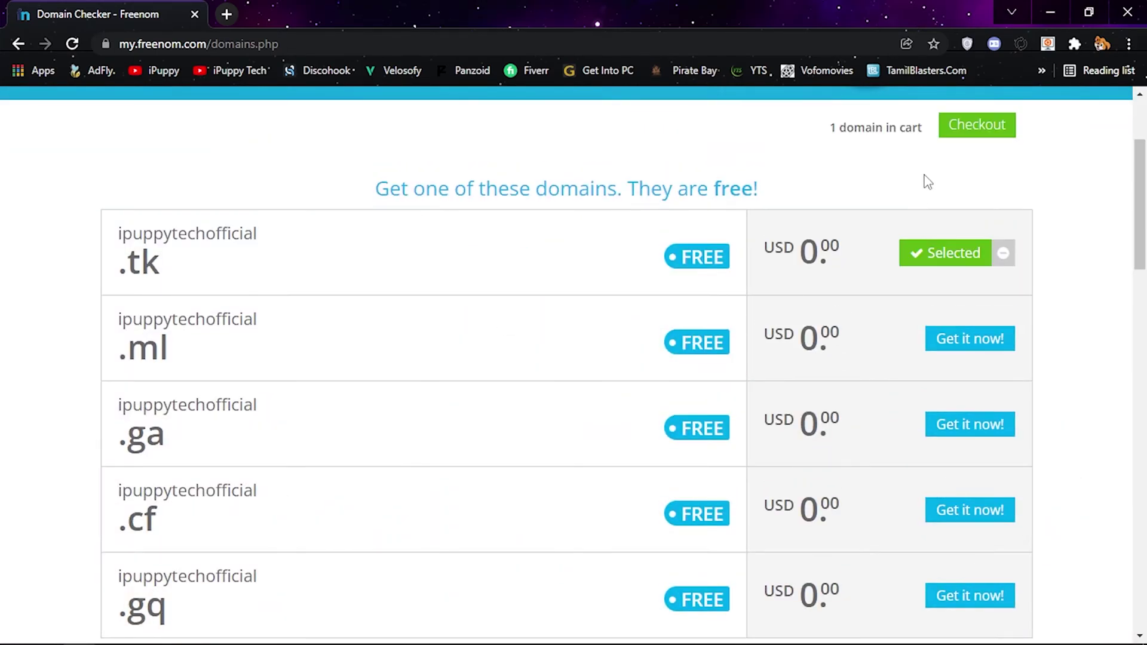
{"action": "left_click", "coordinate": [978, 132]}
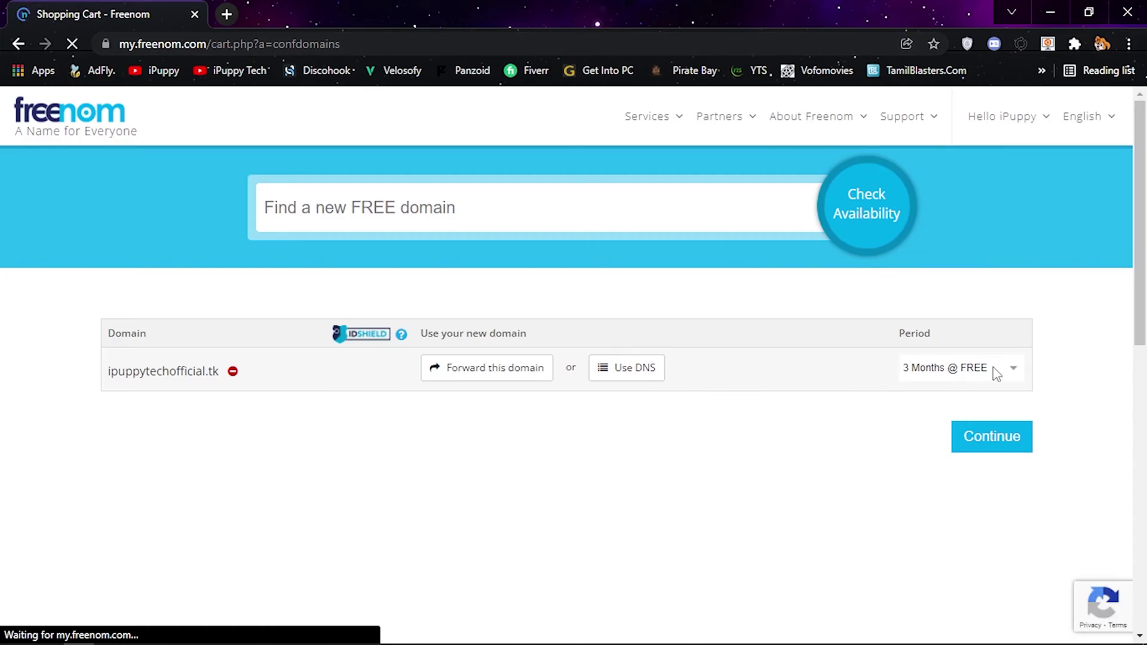
- Choose the '12 Months @ FREE' period, accept the terms and complete the free order
{"action": "left_click", "coordinate": [996, 370]}
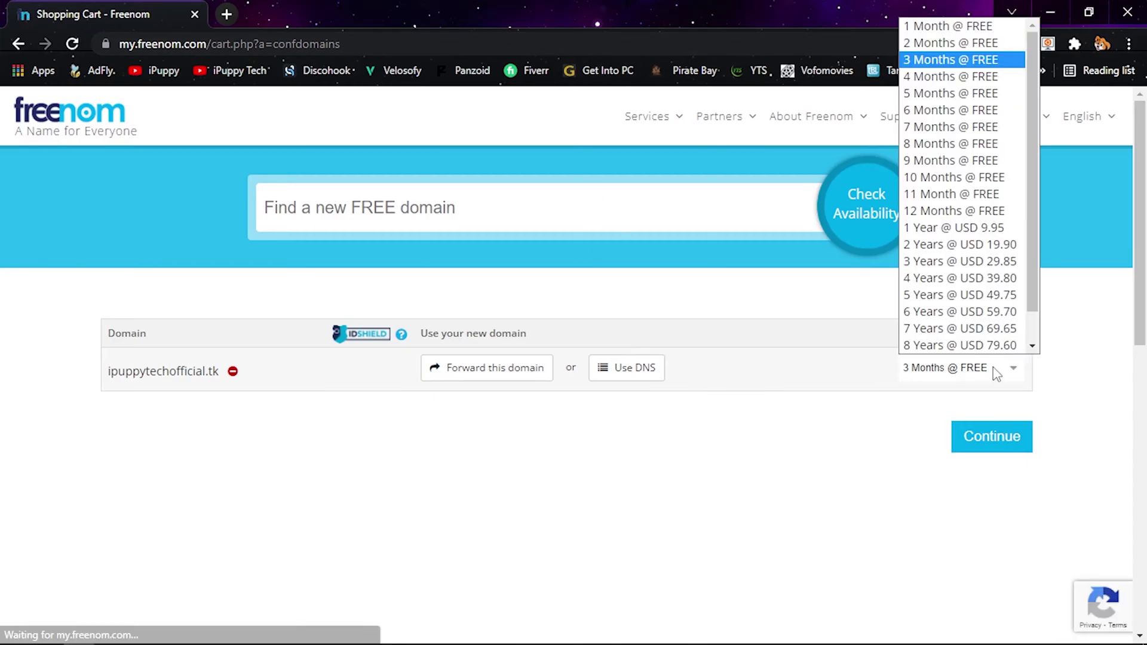
{"action": "left_click", "coordinate": [956, 212]}
{"action": "left_click", "coordinate": [978, 443]}
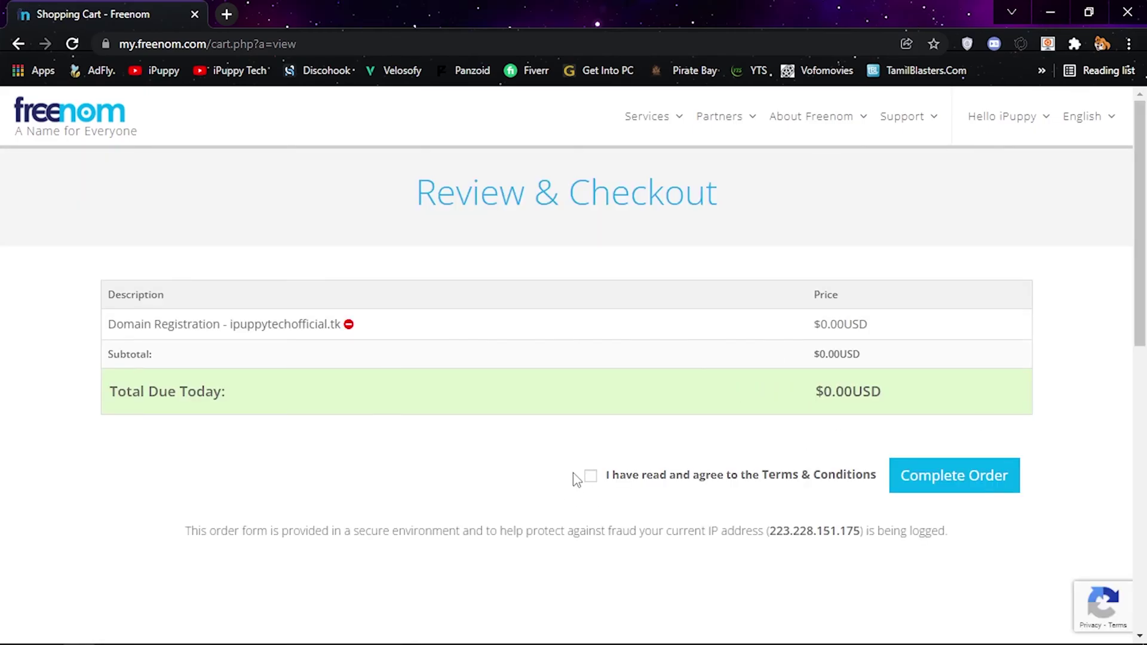
{"action": "left_click", "coordinate": [589, 477]}
{"action": "left_click", "coordinate": [946, 492]}
{"action": "left_click", "coordinate": [651, 126]}
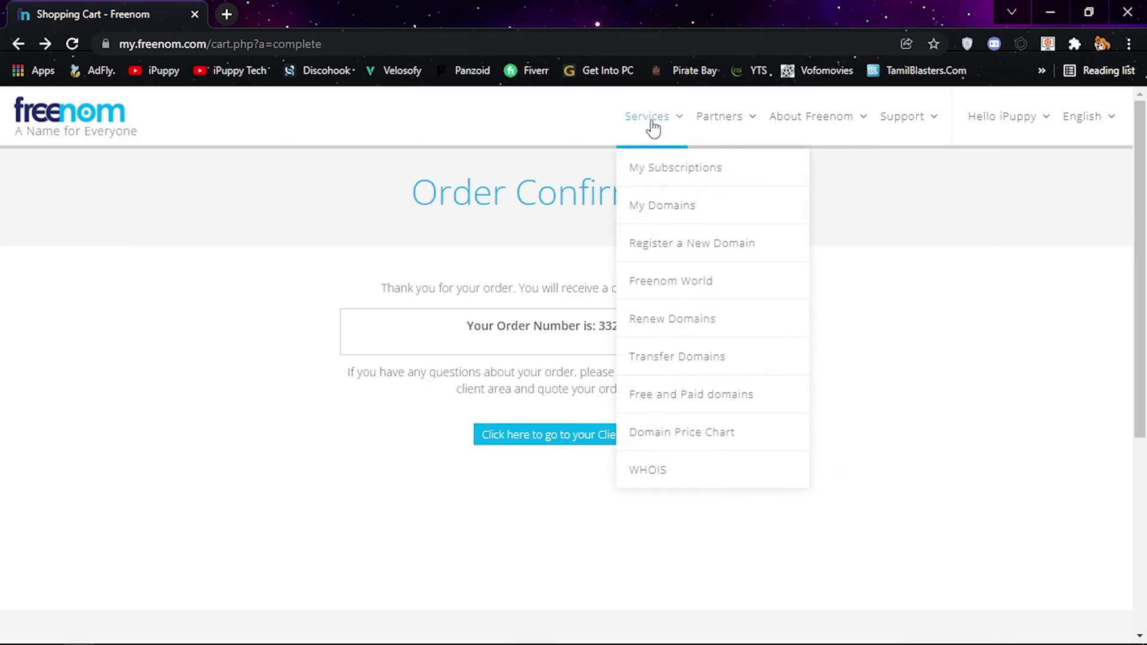
- Open the management page for ipuppytechofficial.tk from My Domains
{"action": "left_click", "coordinate": [661, 209]}
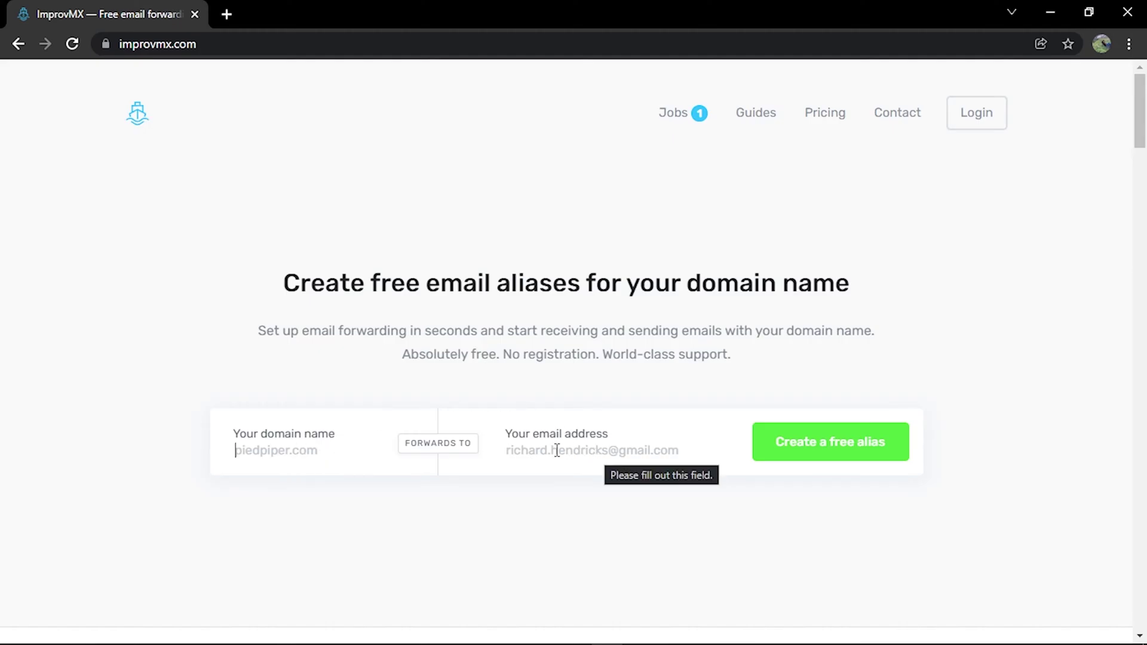
{"action": "key", "text": "alt+Tab"}
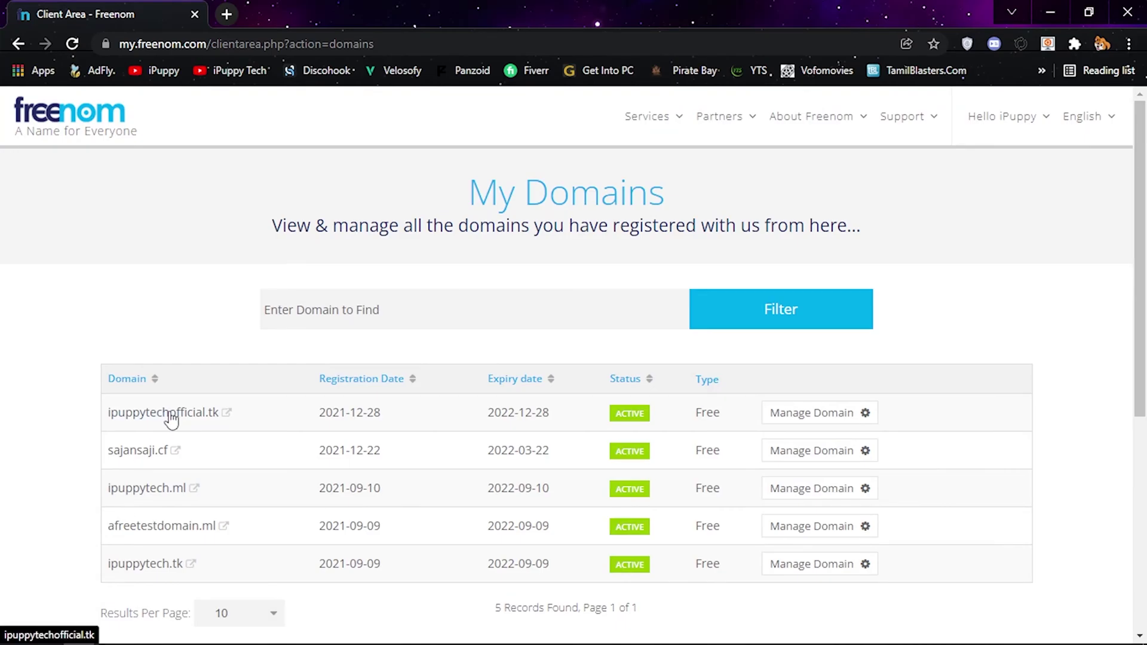
{"action": "left_click", "coordinate": [817, 413]}
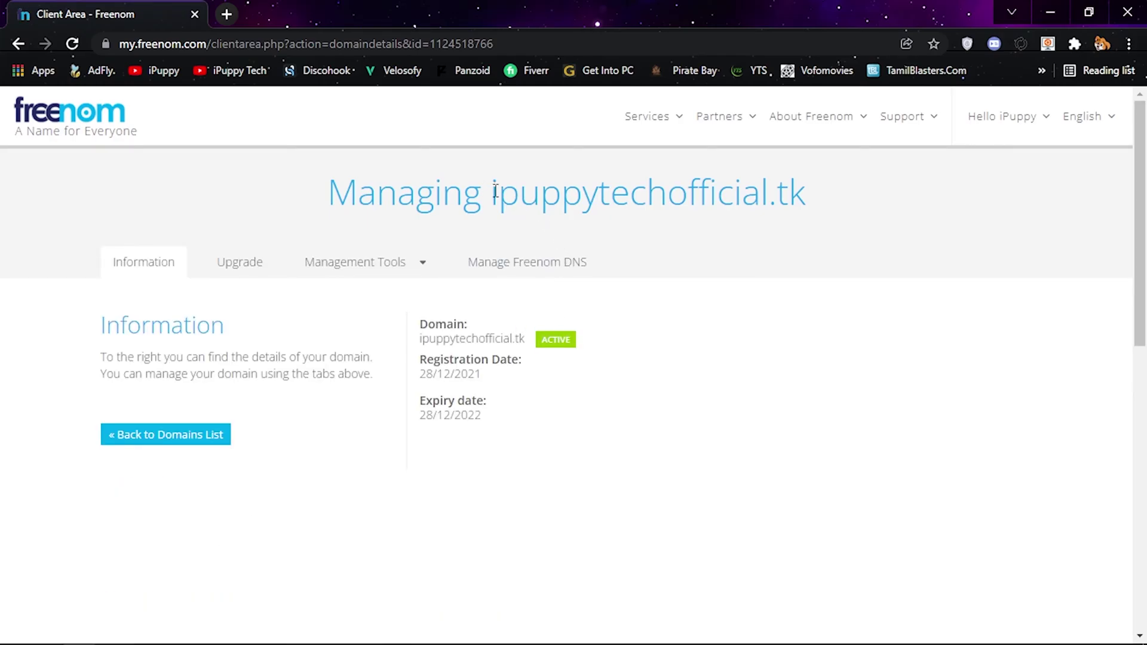
- Copy the domain name ipuppytechofficial.tk from the heading and switch to ImprovMX
{"action": "left_click_drag", "start_coordinate": [491, 191], "coordinate": [813, 203]}
{"action": "right_click", "coordinate": [724, 186]}
{"action": "left_click", "coordinate": [756, 197]}
{"action": "key", "text": "alt"}
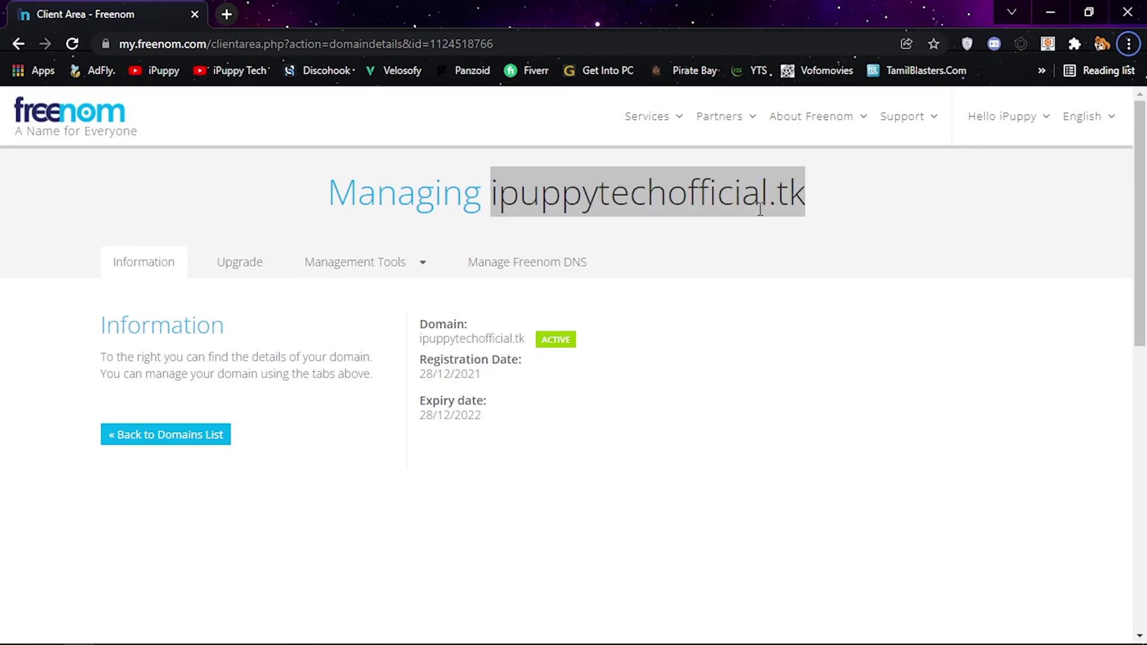
{"action": "key", "text": "alt+Tab"}
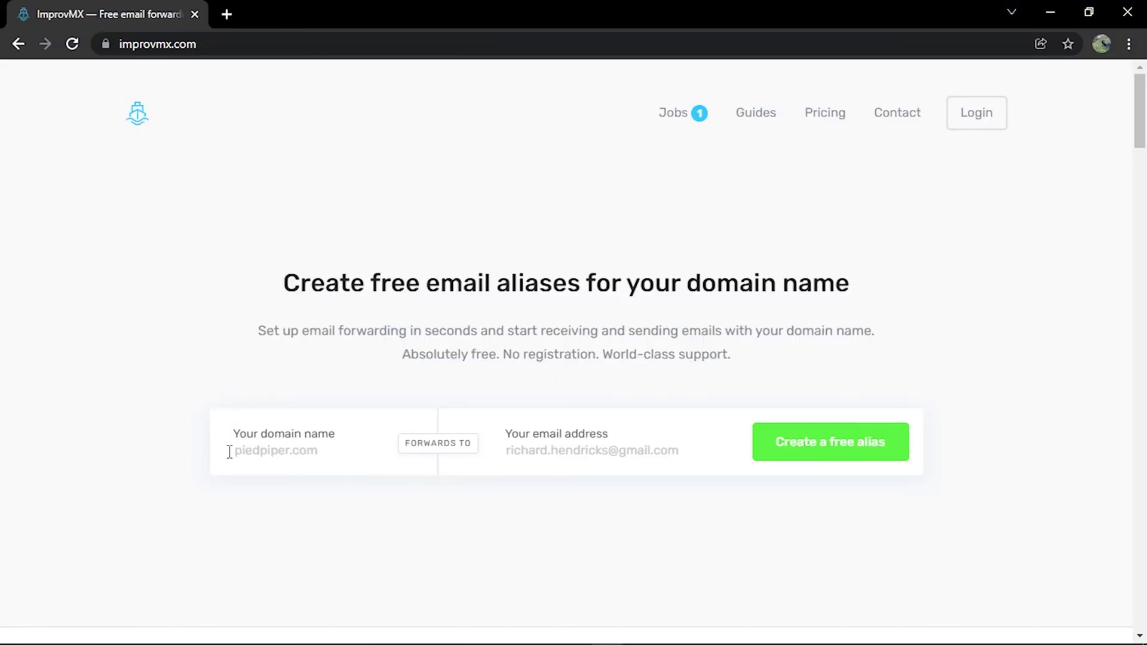
- Paste ipuppytechofficial.tk as the domain, pick the Gmail address as target, and create the free alias
{"action": "right_click", "coordinate": [264, 457]}
{"action": "left_click", "coordinate": [324, 320]}
{"action": "left_click", "coordinate": [539, 453]}
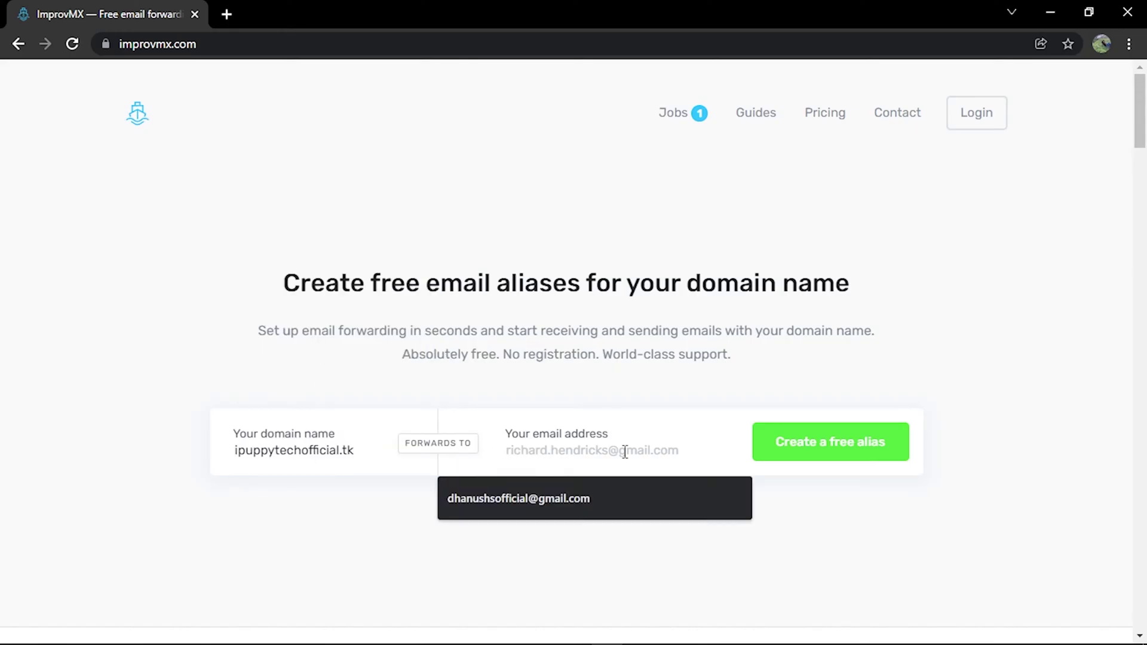
{"action": "left_click", "coordinate": [540, 501]}
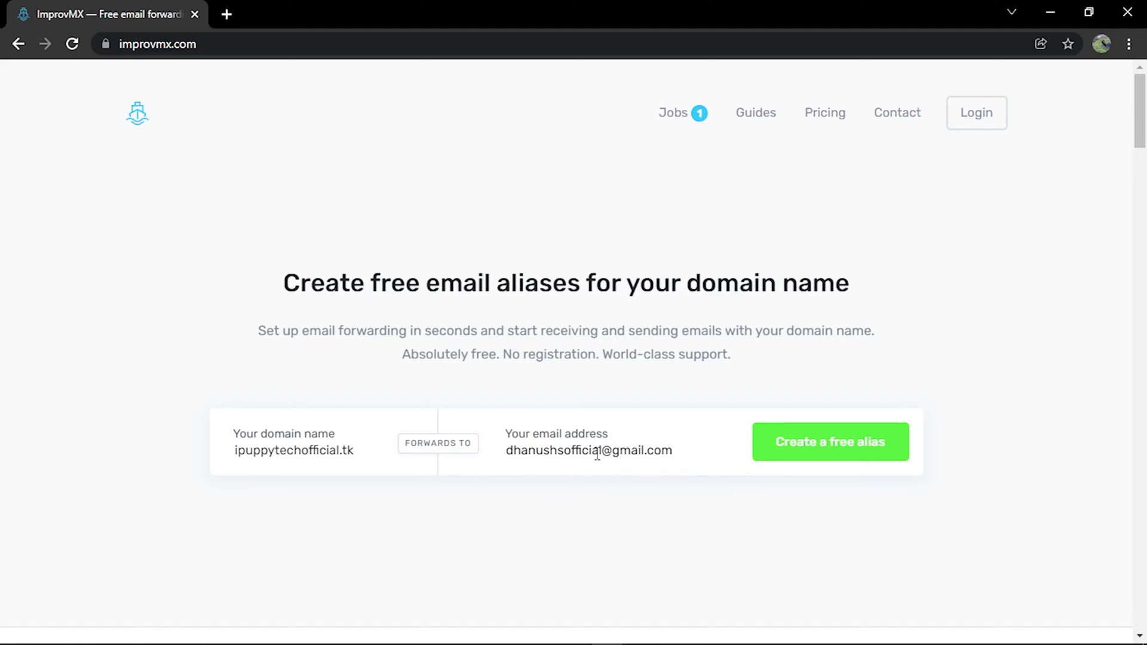
{"action": "left_click", "coordinate": [824, 447]}
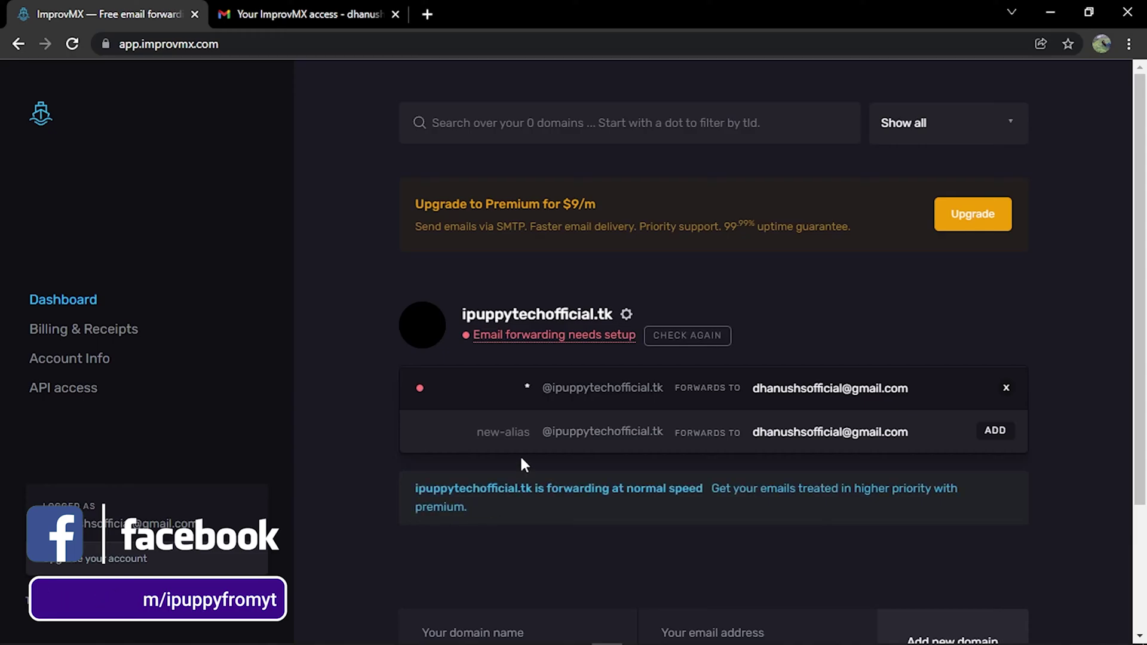
- Name the first alias 'support' and review the required MX records under DNS Settings
{"action": "left_click", "coordinate": [518, 389]}
{"action": "type", "text": "support"}
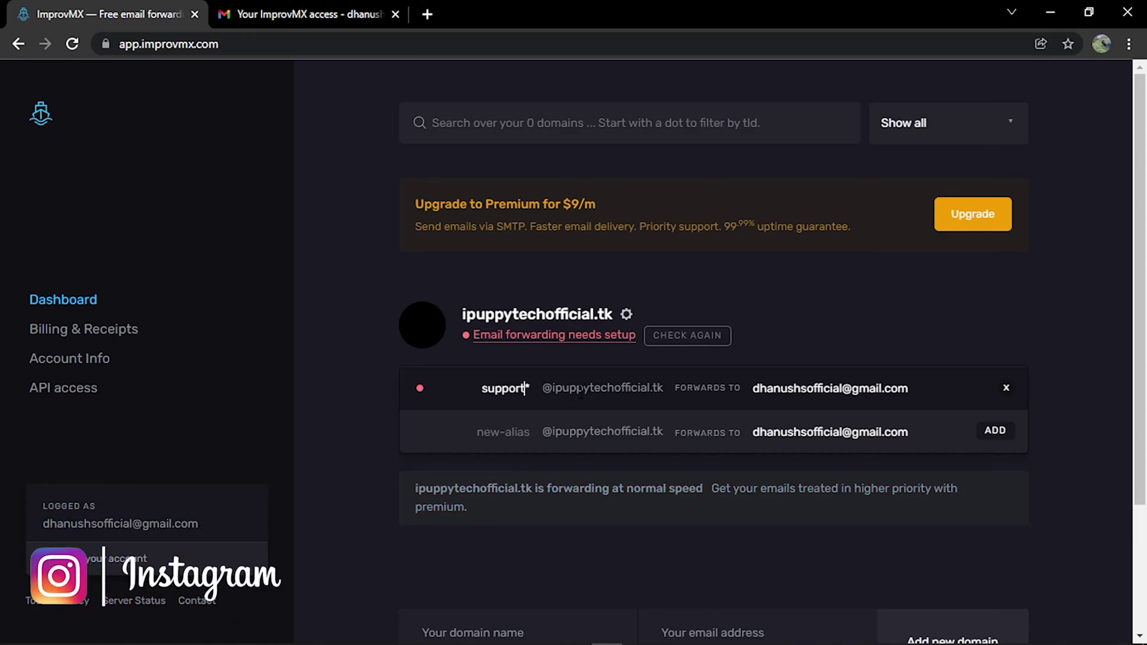
{"action": "scroll", "coordinate": [597, 299], "scroll_direction": "down", "scroll_amount": 3}
{"action": "left_click", "coordinate": [606, 169]}
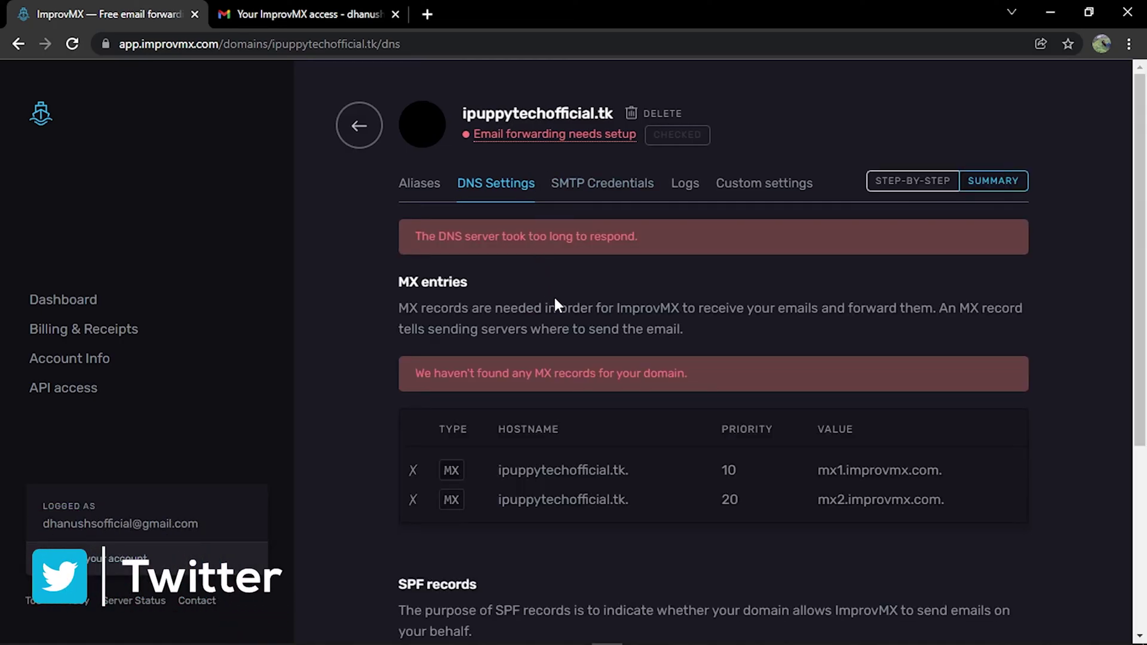
{"action": "scroll", "coordinate": [554, 298], "scroll_direction": "down", "scroll_amount": 2}
{"action": "scroll", "coordinate": [472, 324], "scroll_direction": "up", "scroll_amount": 2}
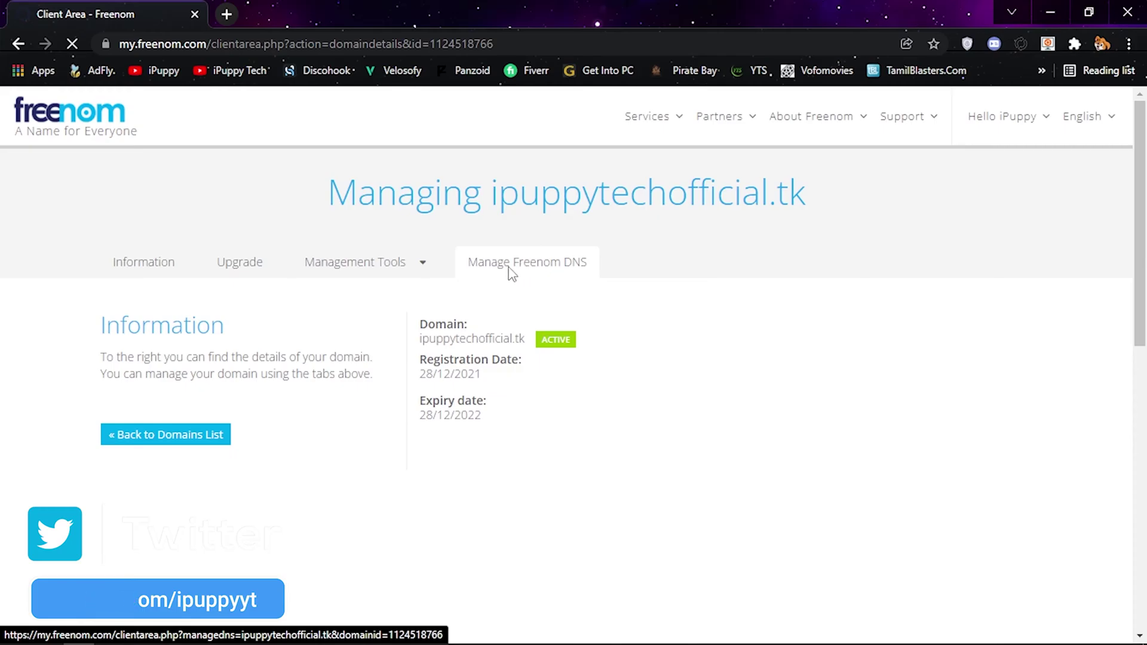
- Open Freenom's DNS management and copy the first MX record's hostname from ImprovMX
{"action": "left_click", "coordinate": [509, 269]}
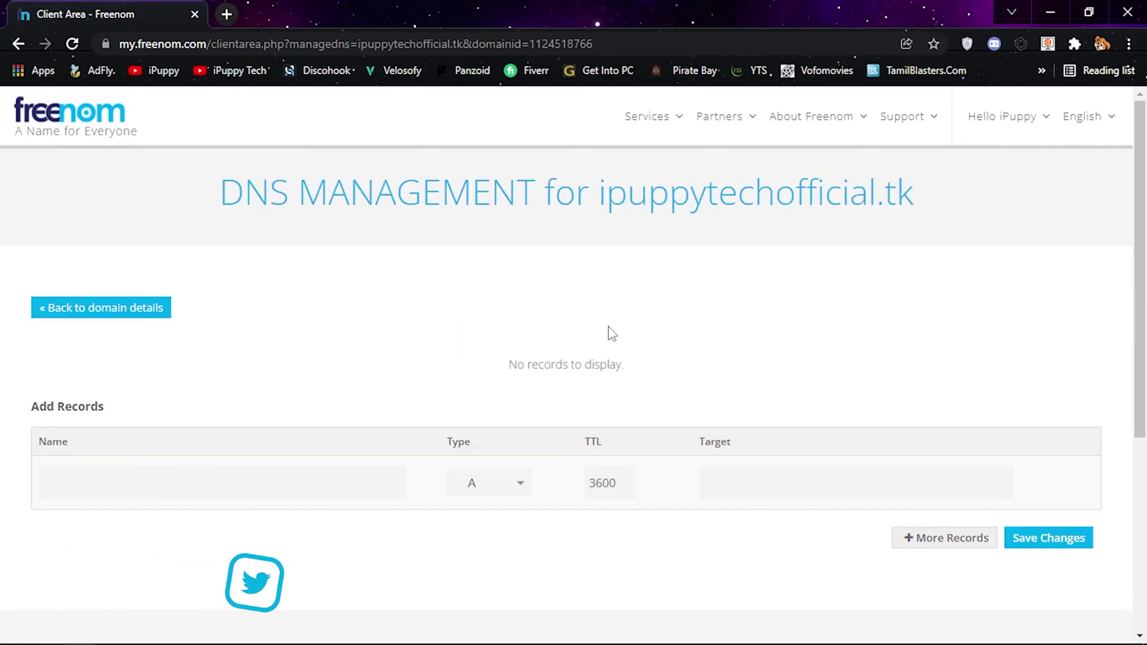
{"action": "scroll", "coordinate": [610, 332], "scroll_direction": "down", "scroll_amount": 1}
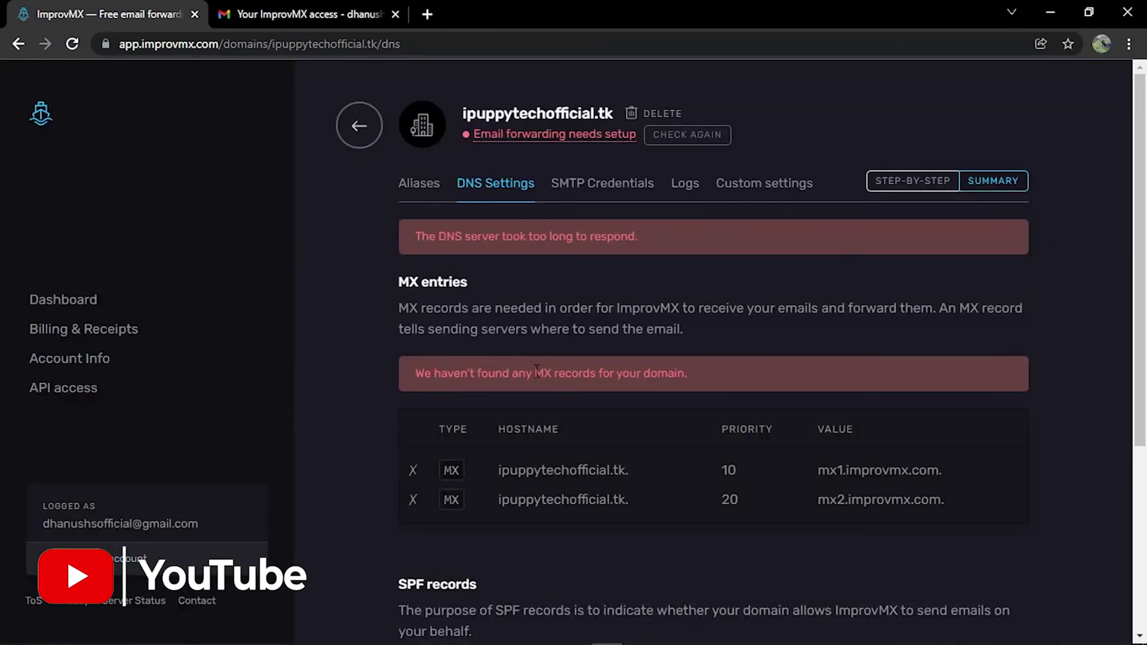
{"action": "left_click_drag", "start_coordinate": [498, 470], "coordinate": [645, 476]}
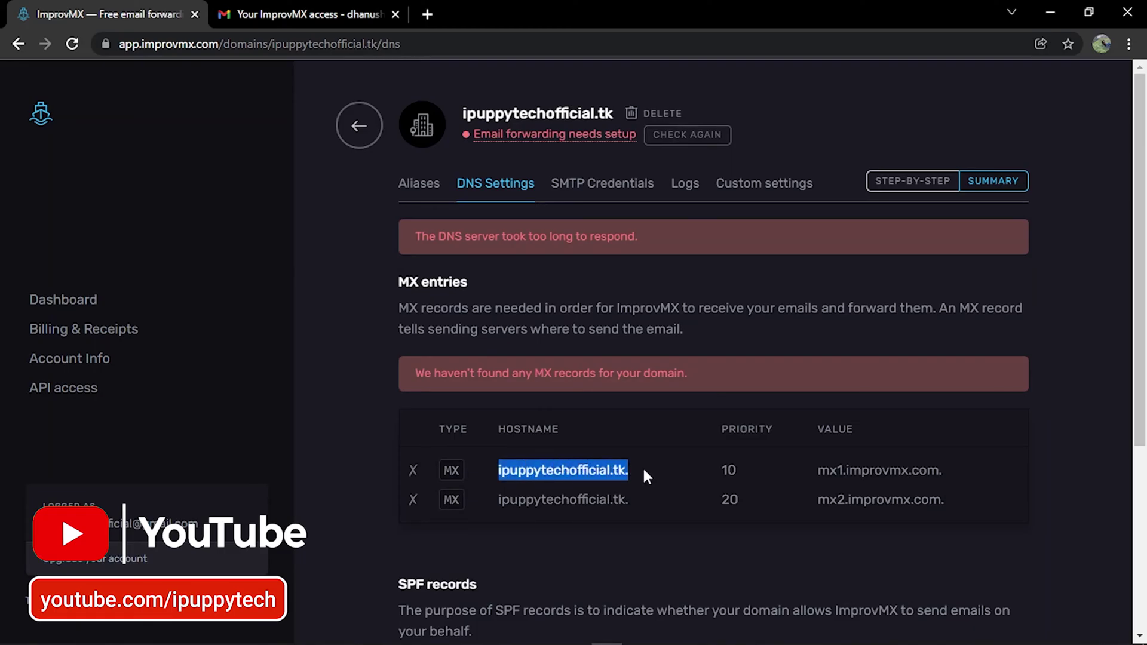
{"action": "right_click", "coordinate": [602, 469]}
{"action": "left_click", "coordinate": [630, 477]}
- Make the new Freenom record an MX record with the copied hostname as its Name
{"action": "key", "text": "alt+Tab"}
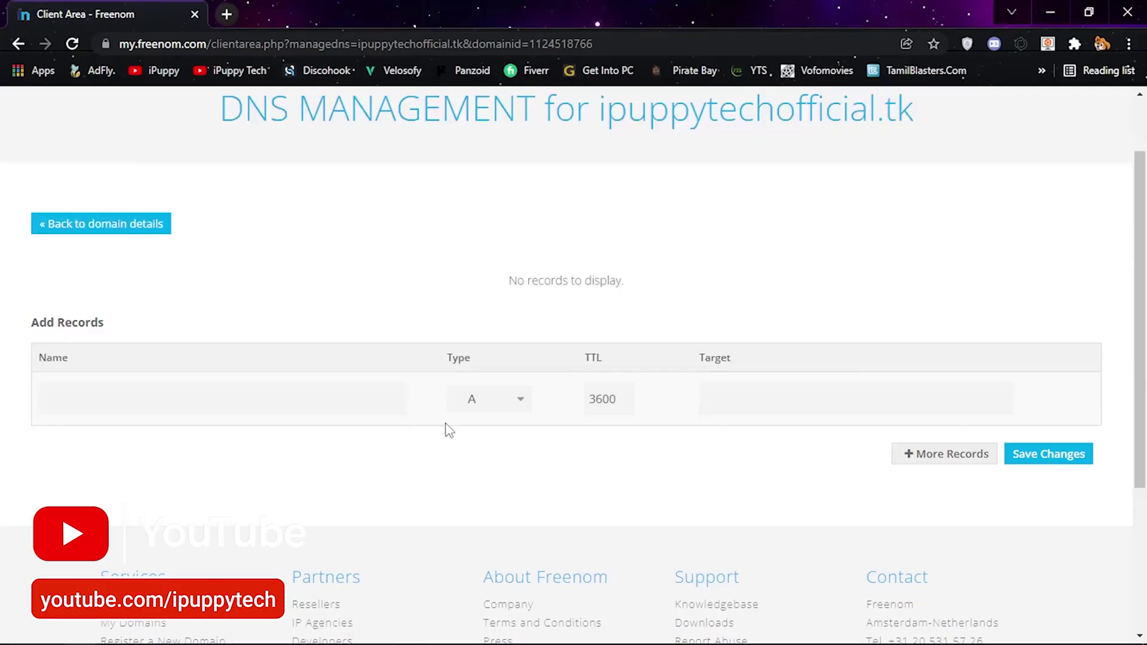
{"action": "right_click", "coordinate": [124, 394]}
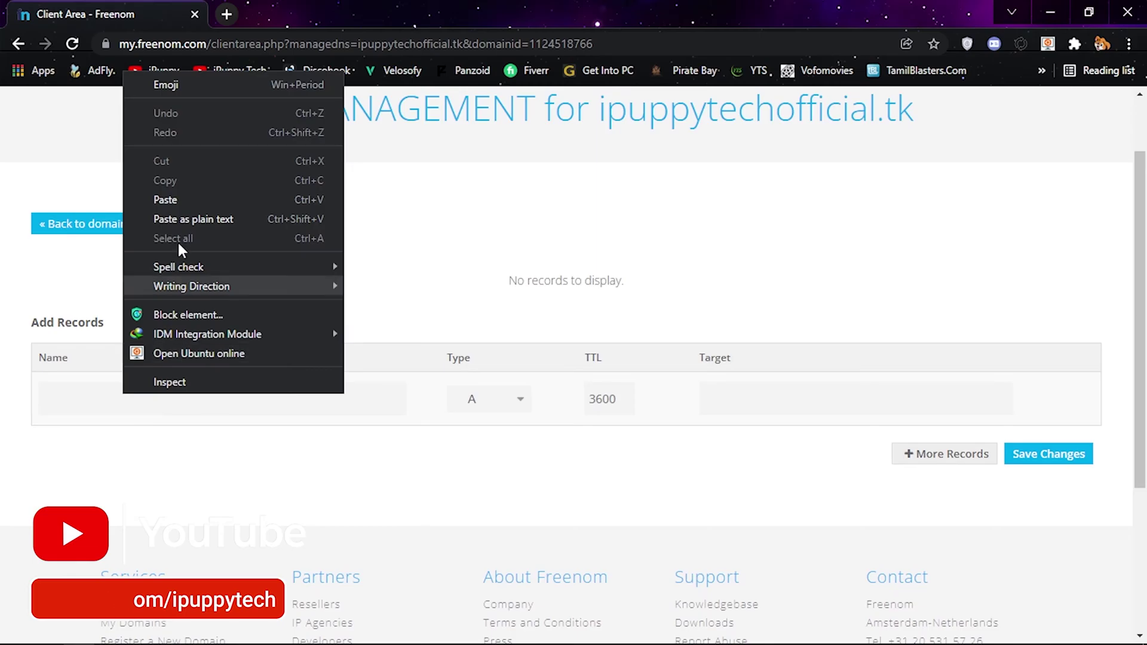
{"action": "left_click", "coordinate": [481, 410]}
{"action": "left_click", "coordinate": [480, 407]}
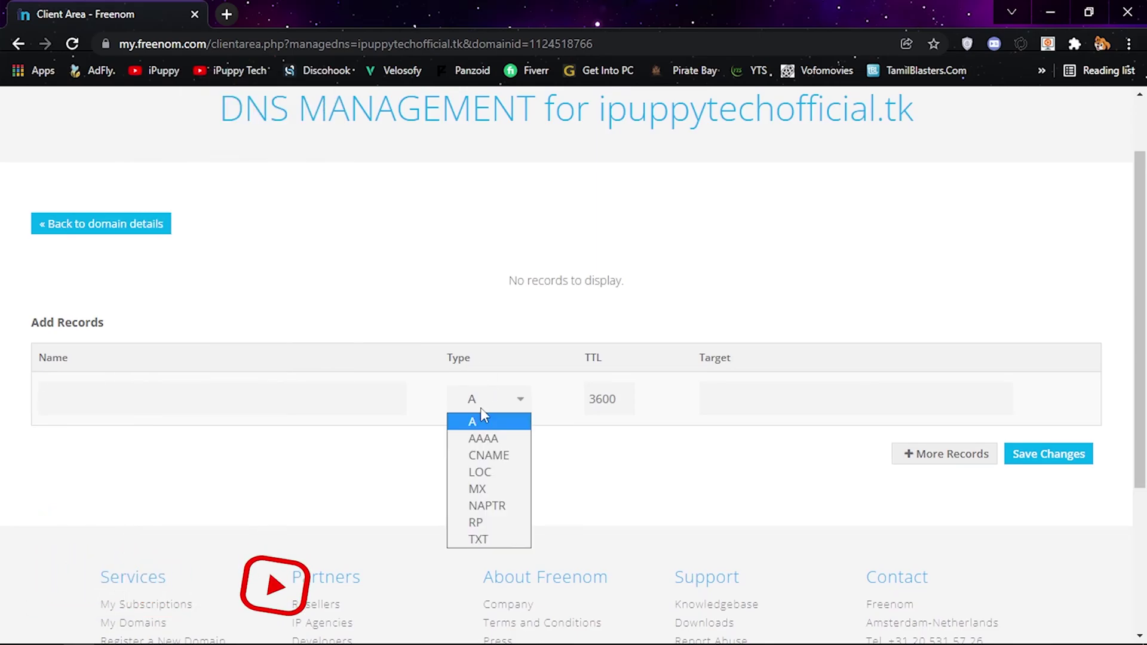
{"action": "left_click", "coordinate": [483, 489]}
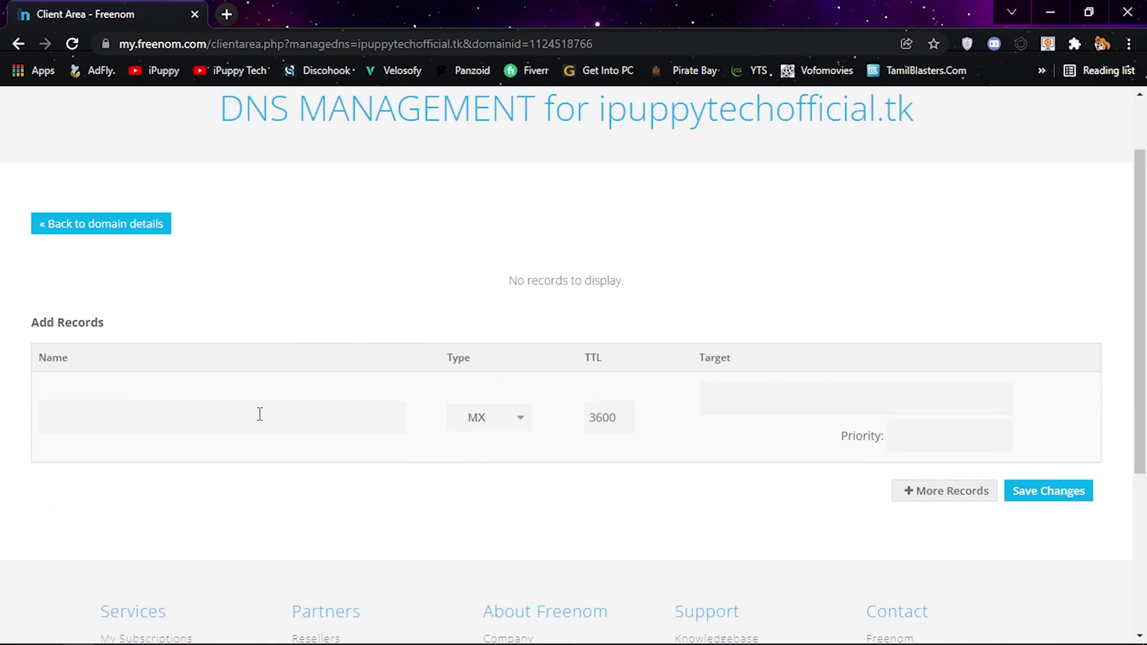
{"action": "right_click", "coordinate": [192, 416]}
{"action": "left_click", "coordinate": [252, 223]}
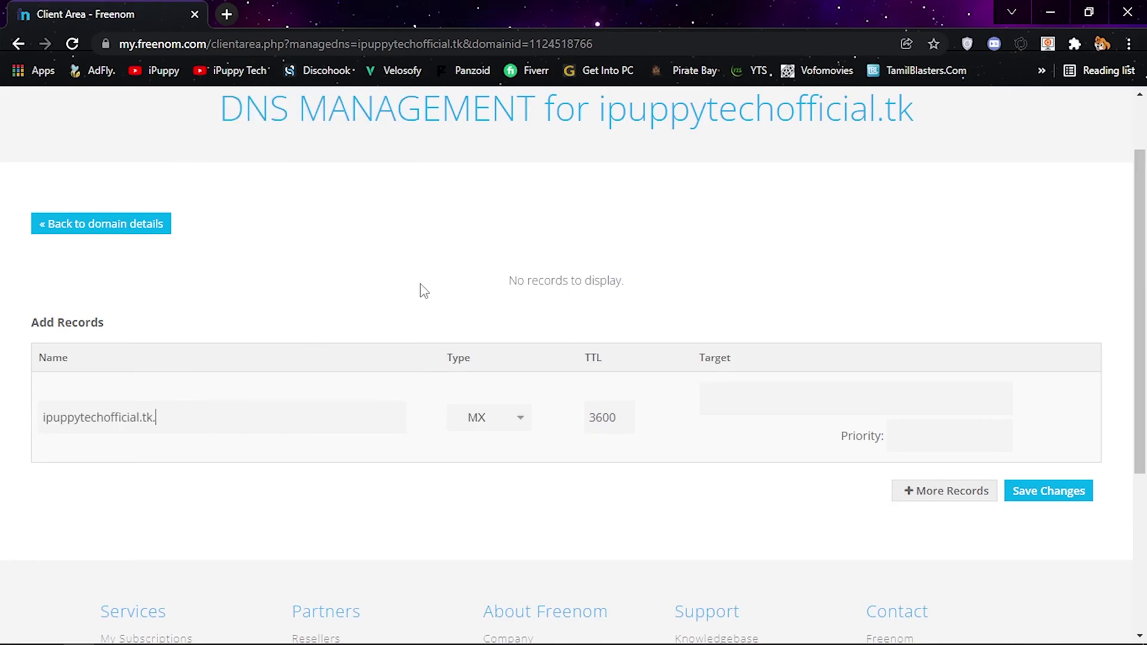
{"action": "left_click", "coordinate": [211, 416]}
- Set the MX record's Target to mx1.improvmx.com. with priority 10
{"action": "key", "text": "alt+Tab"}
{"action": "left_click", "coordinate": [883, 475]}
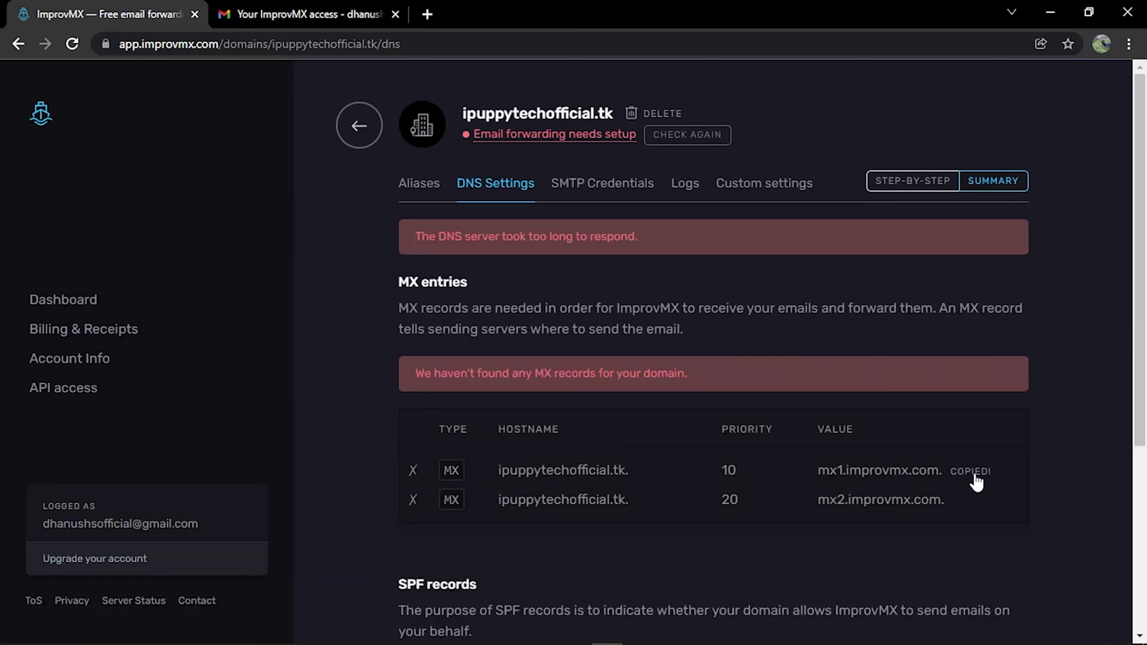
{"action": "key", "text": "alt+Tab"}
{"action": "right_click", "coordinate": [743, 399]}
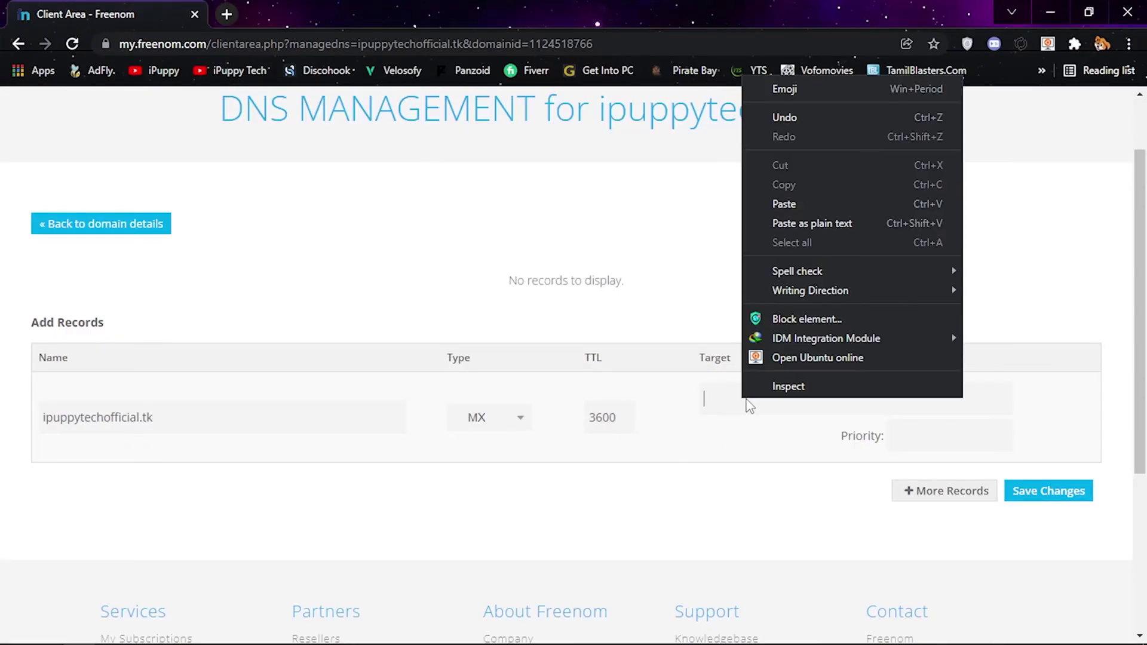
{"action": "left_click", "coordinate": [797, 200]}
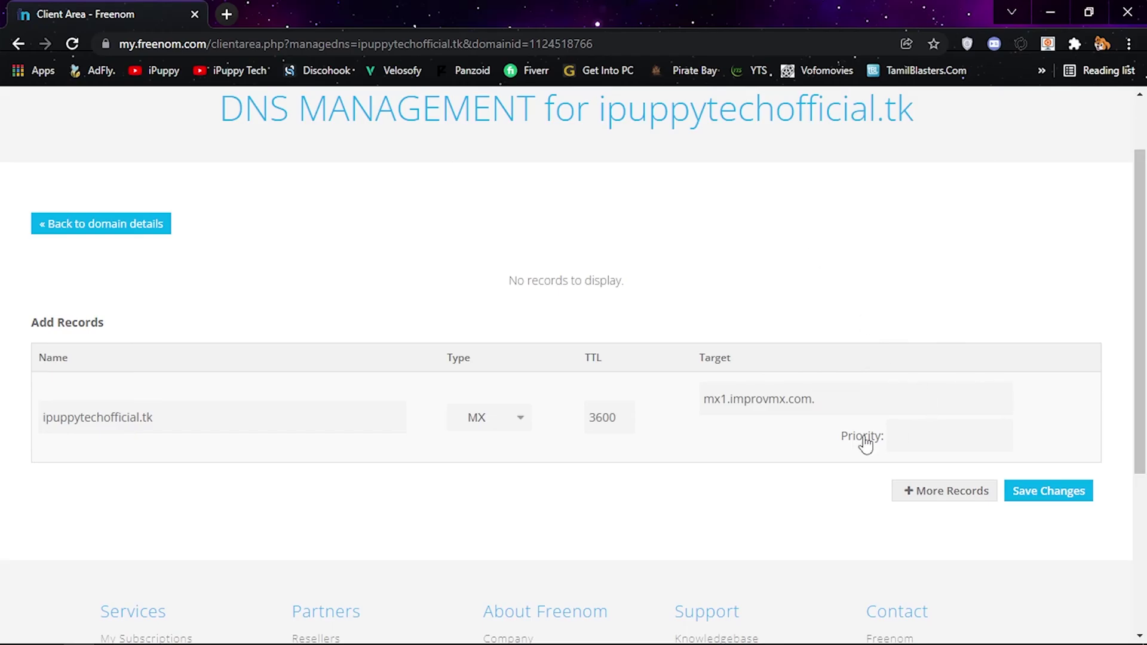
{"action": "key", "text": "alt+Tab"}
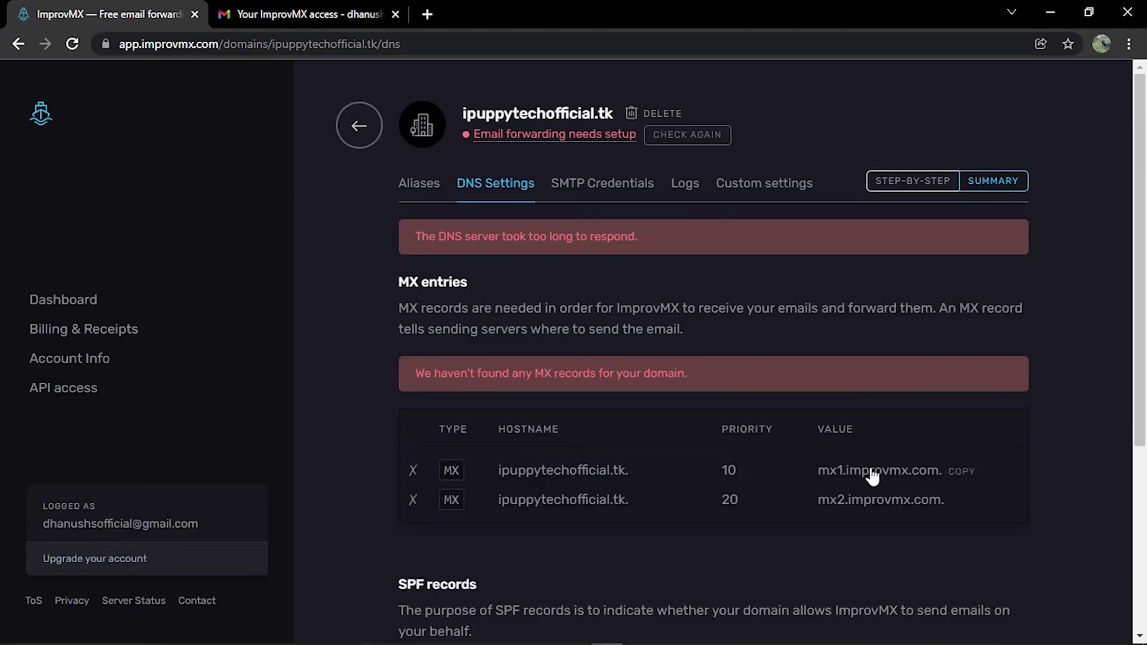
{"action": "key", "text": "alt+Tab"}
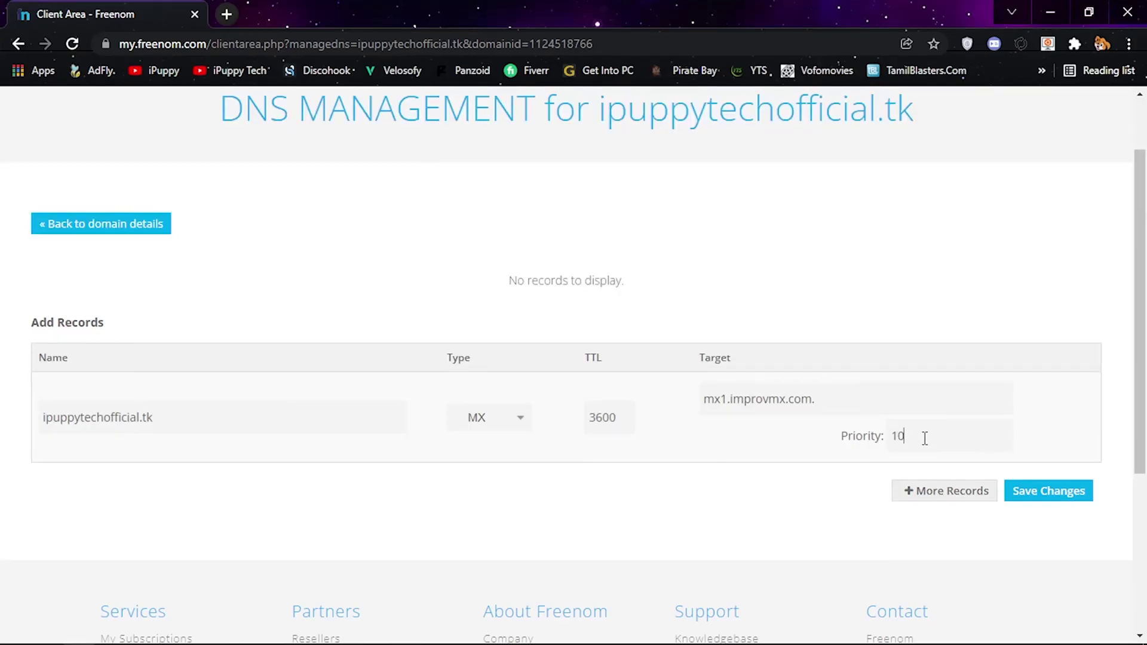
- Add a second record row and copy the second MX entry's hostname from ImprovMX
{"action": "left_click", "coordinate": [972, 496]}
{"action": "scroll", "coordinate": [860, 499], "scroll_direction": "down", "scroll_amount": 2}
{"action": "key", "text": "alt+Tab"}
{"action": "mouse_move", "coordinate": [794, 485]}
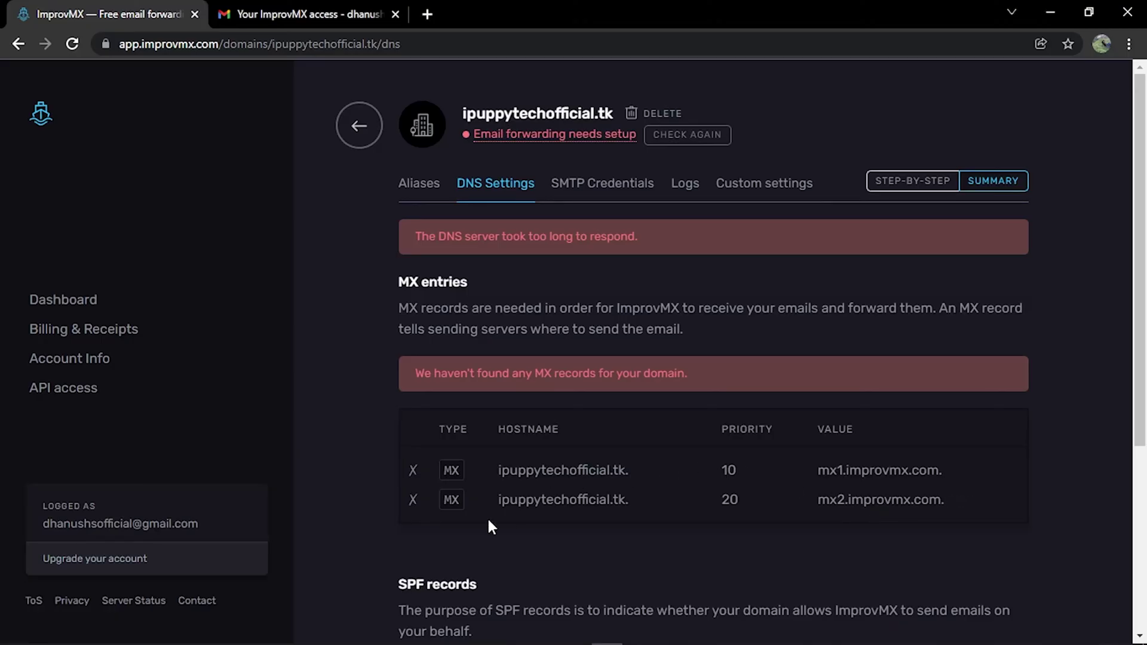
{"action": "left_click_drag", "start_coordinate": [499, 500], "coordinate": [629, 496]}
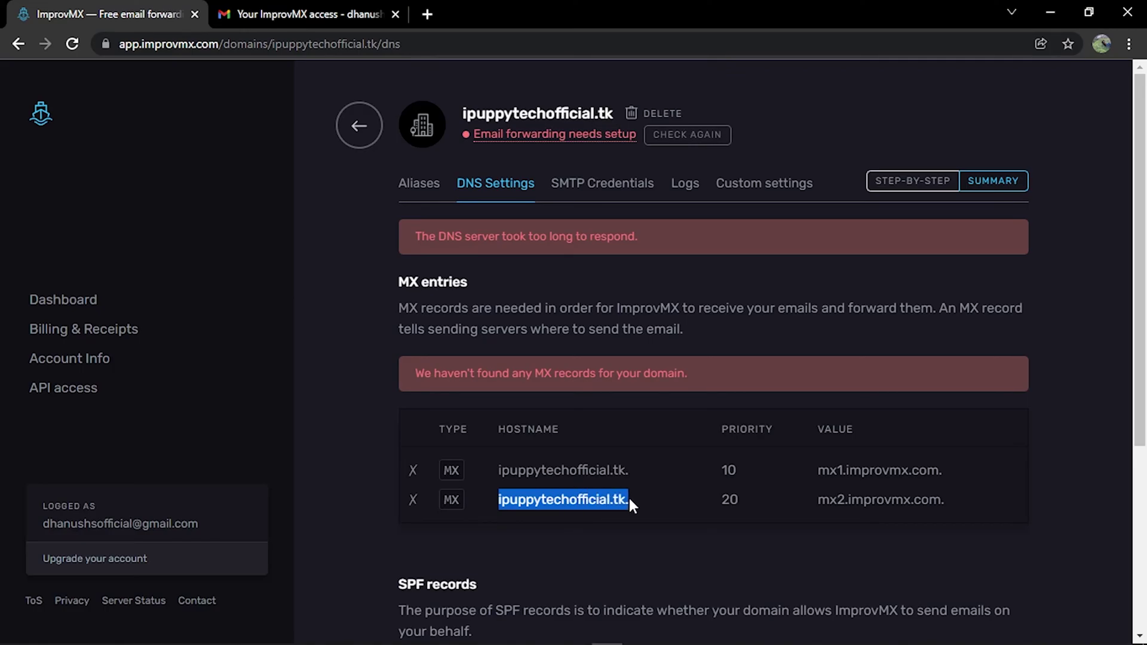
{"action": "right_click", "coordinate": [607, 498]}
{"action": "left_click", "coordinate": [666, 514]}
- Paste the hostname into the second row's Name and set its type to MX
{"action": "key", "text": "alt+Tab"}
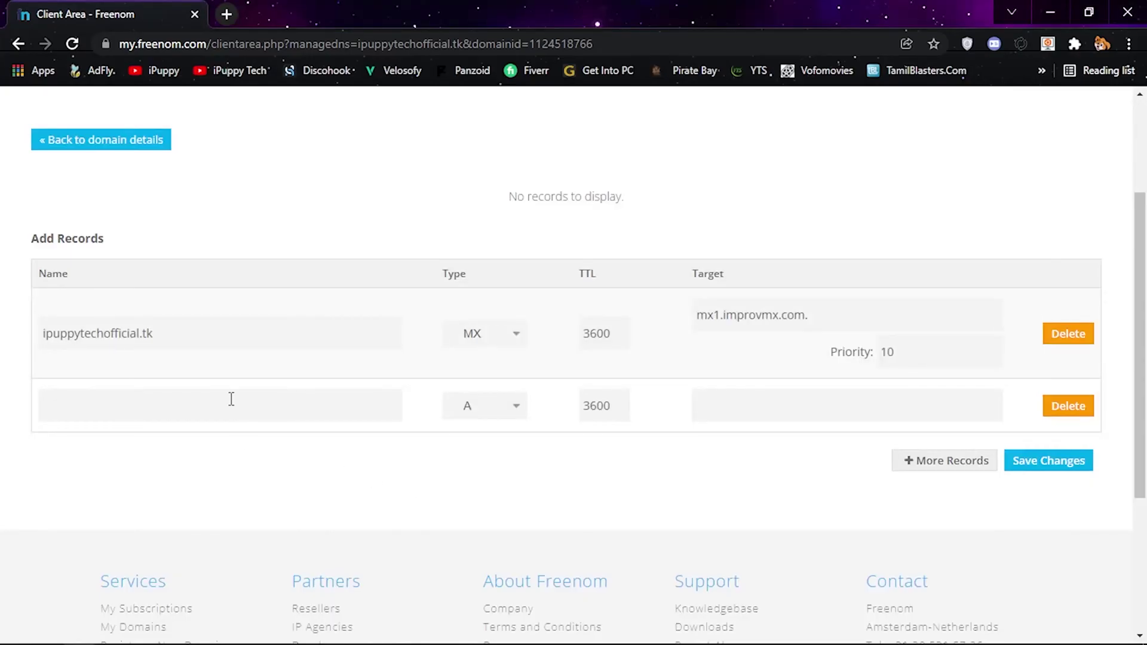
{"action": "right_click", "coordinate": [231, 399]}
{"action": "left_click", "coordinate": [272, 205]}
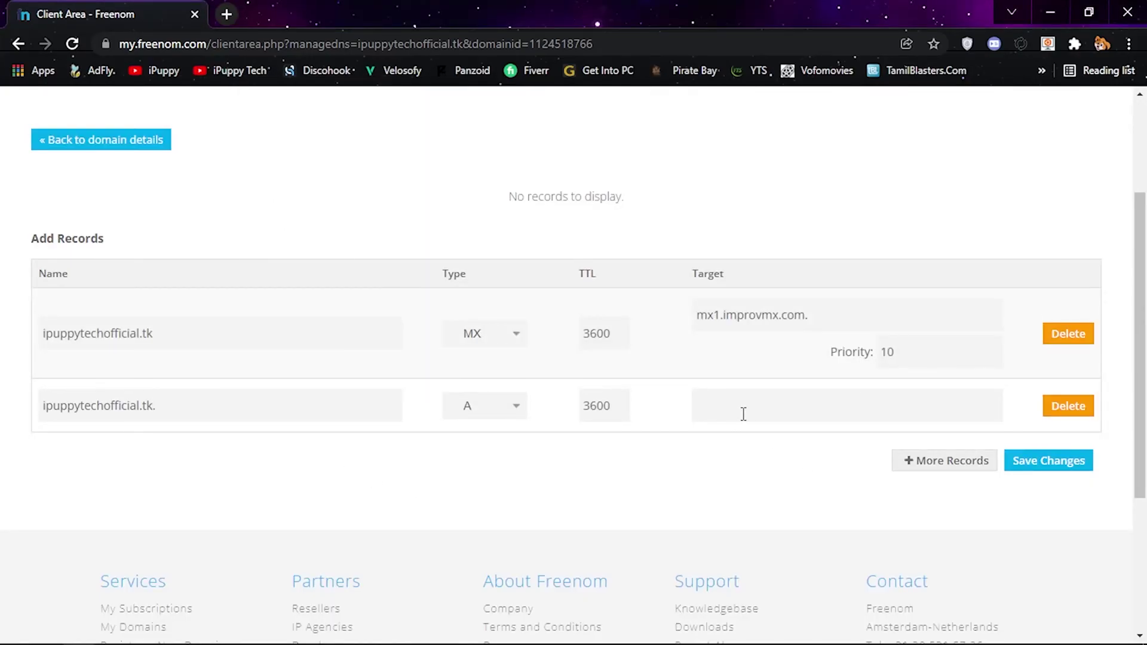
{"action": "left_click", "coordinate": [512, 413]}
{"action": "left_click", "coordinate": [478, 496]}
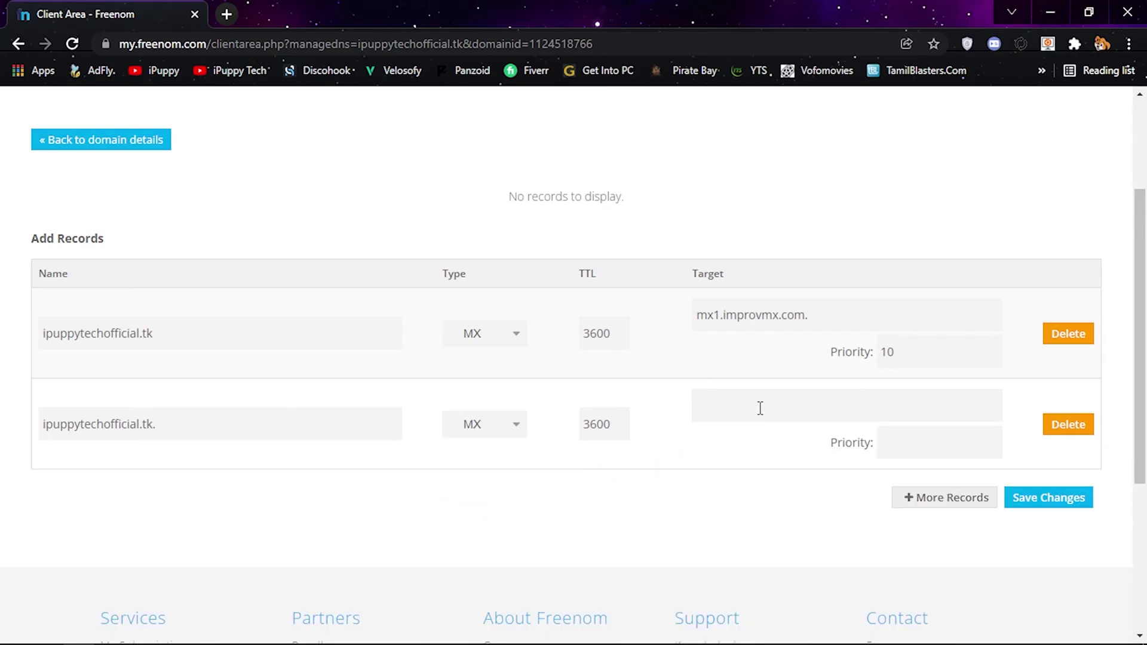
- Set the second record's Target to mx2.improvmx.com. copied from ImprovMX
{"action": "key", "text": "alt+Tab"}
{"action": "left_click", "coordinate": [845, 506]}
{"action": "key", "text": "ctrl+c"}
{"action": "key", "text": "alt+Tab"}
{"action": "right_click", "coordinate": [705, 418]}
{"action": "left_click", "coordinate": [717, 215]}
- Give the second record priority 20 copied from ImprovMX and save the MX records
{"action": "key", "text": "alt+Tab"}
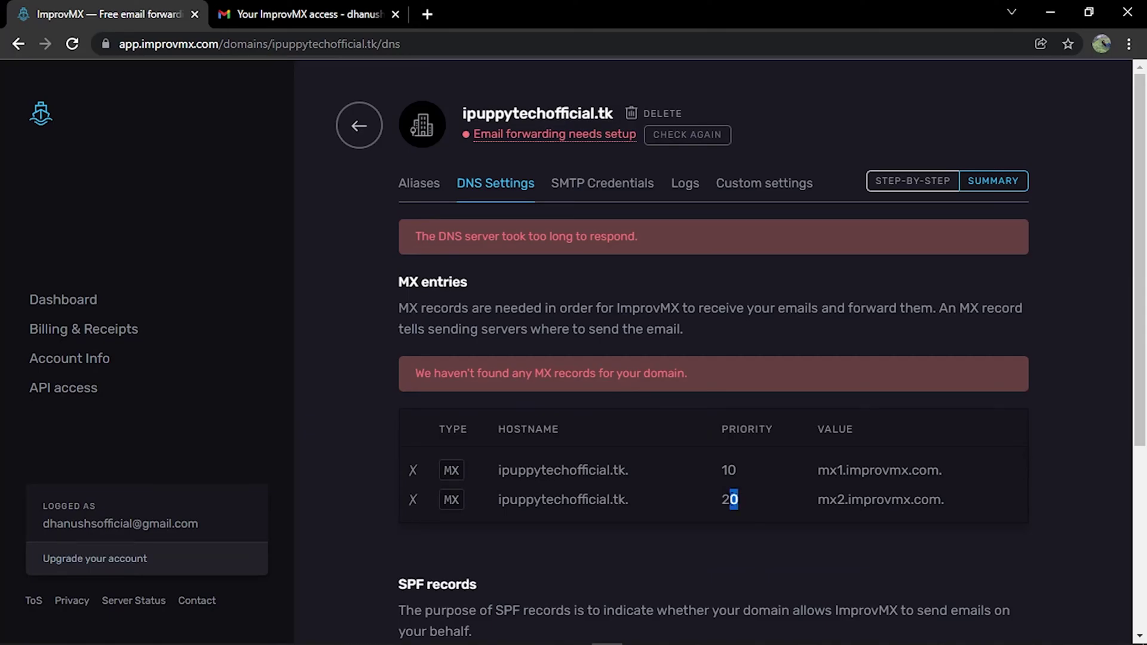
{"action": "left_click", "coordinate": [730, 500]}
{"action": "right_click", "coordinate": [730, 499]}
{"action": "left_click", "coordinate": [776, 509]}
{"action": "key", "text": "alt+Tab"}
{"action": "right_click", "coordinate": [889, 451]}
{"action": "left_click", "coordinate": [938, 249]}
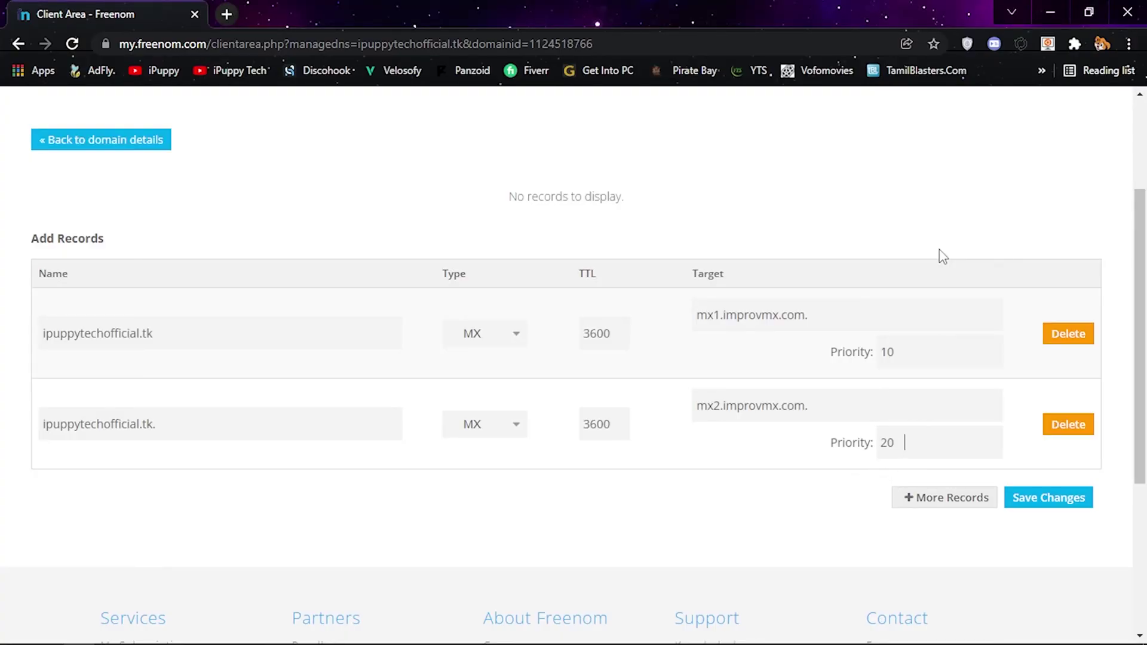
{"action": "left_click", "coordinate": [1045, 510]}
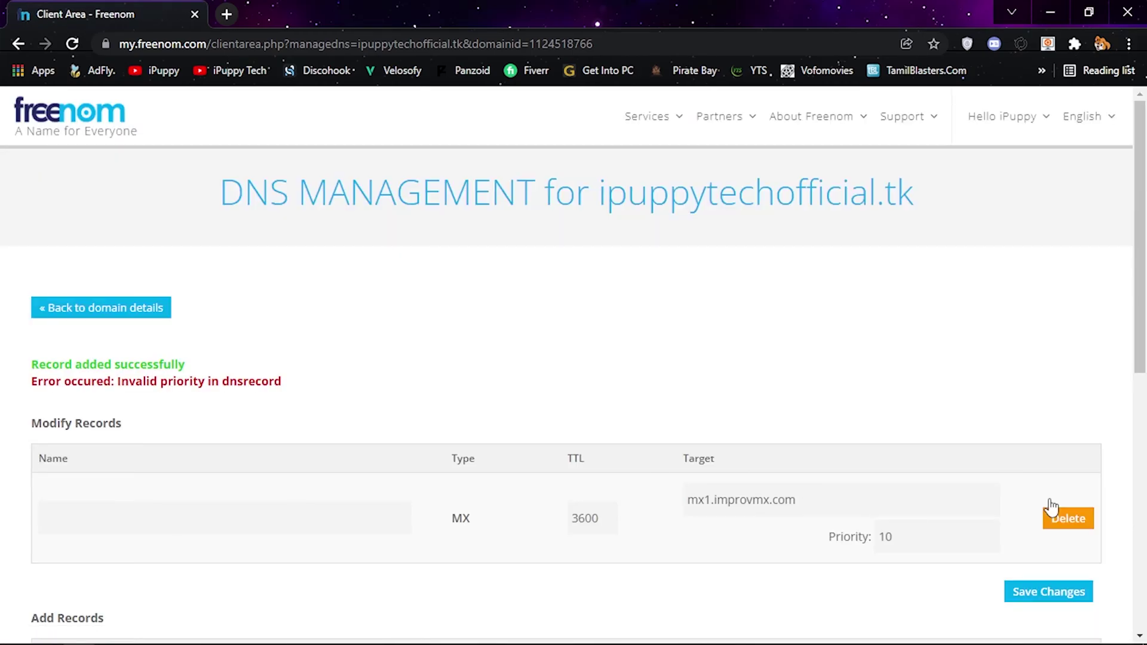
- Add a new MX record with Target mx2.improvmx.com
{"action": "scroll", "coordinate": [924, 442], "scroll_direction": "down", "scroll_amount": 4}
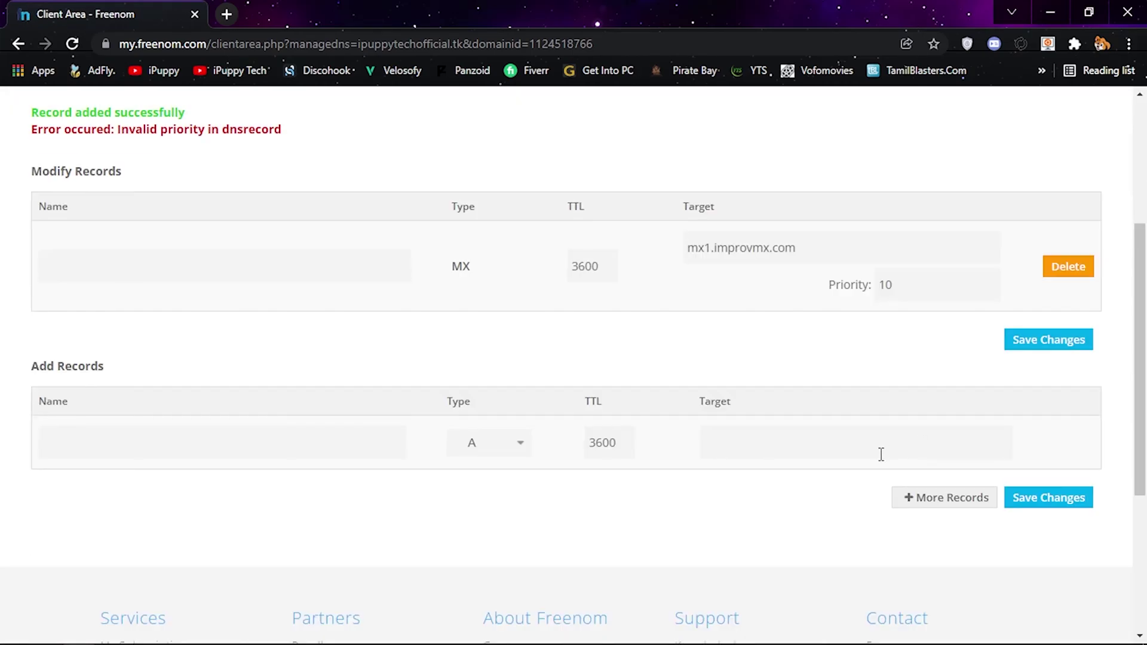
{"action": "left_click", "coordinate": [474, 442]}
{"action": "left_click", "coordinate": [486, 531]}
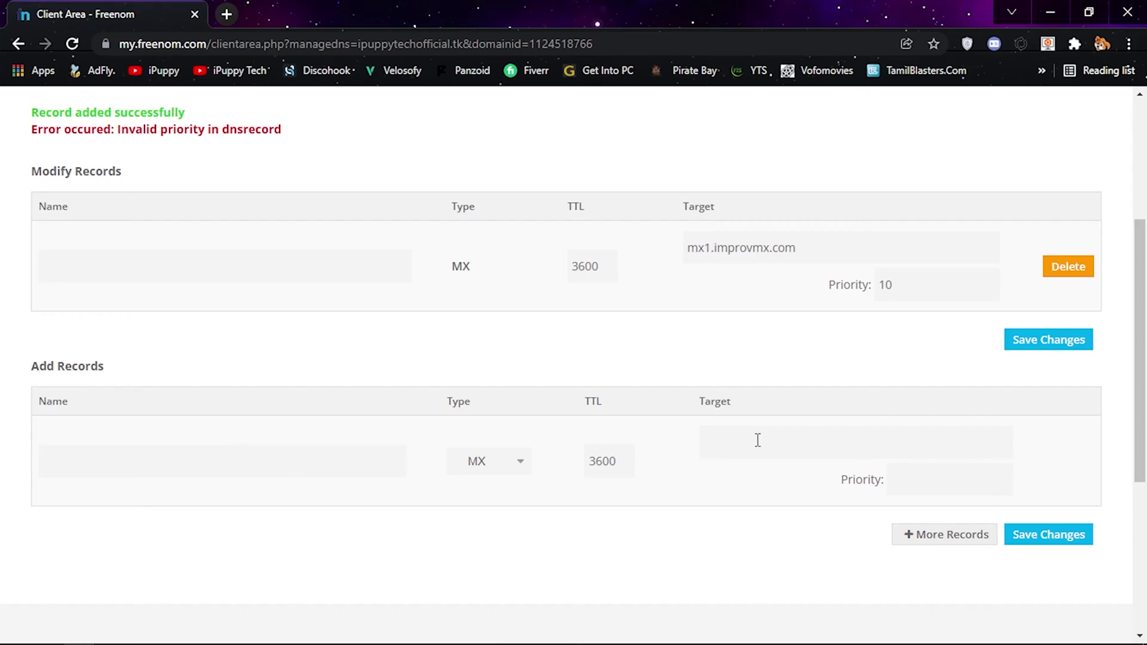
{"action": "key", "text": "alt+Tab"}
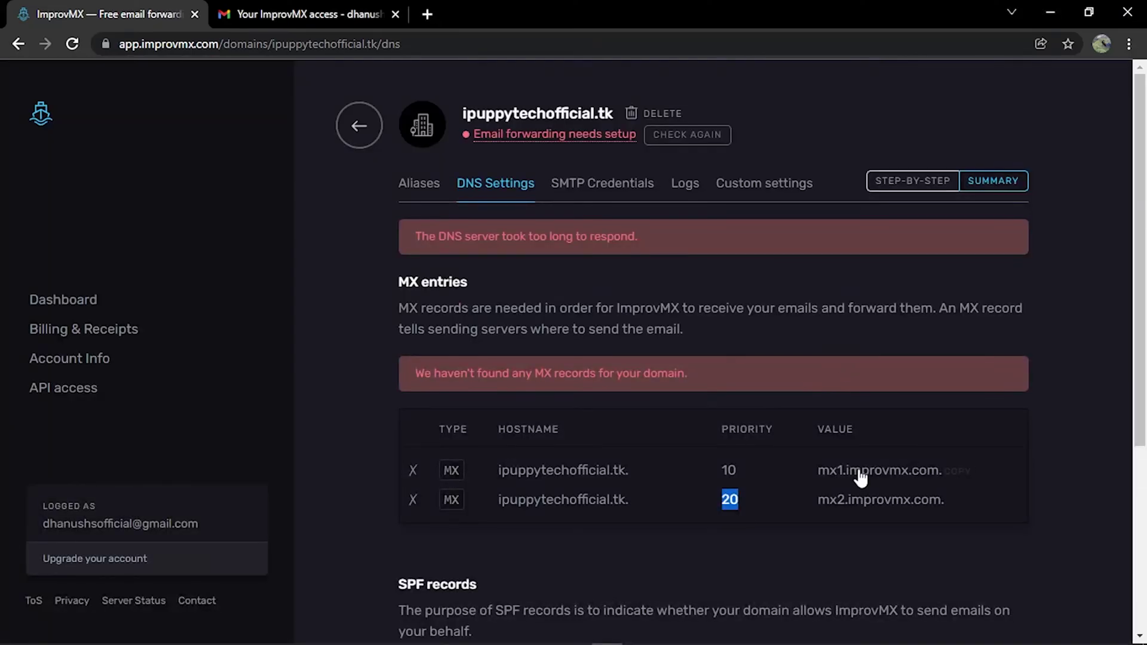
{"action": "left_click", "coordinate": [858, 500]}
{"action": "key", "text": "alt+Tab"}
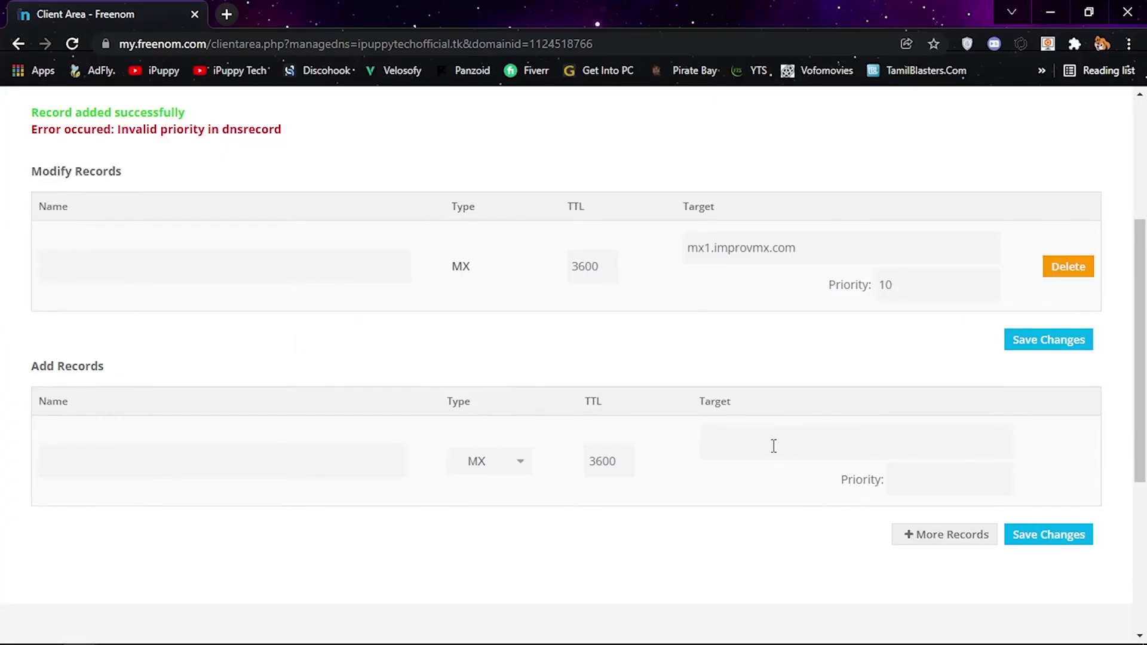
{"action": "key", "text": "ctrl+v"}
- Set the new MX record's priority to 20, copied from ImprovMX
{"action": "key", "text": "alt+Tab"}
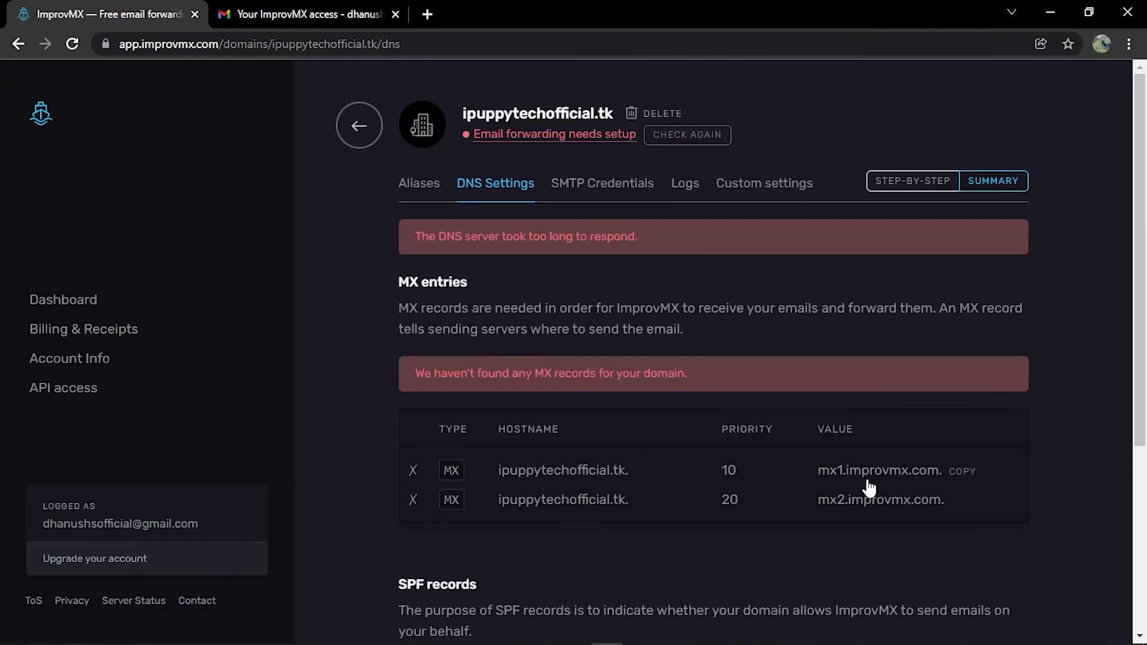
{"action": "double_click", "coordinate": [730, 499]}
{"action": "right_click", "coordinate": [731, 499]}
{"action": "left_click", "coordinate": [756, 512]}
{"action": "key", "text": "alt+Tab"}
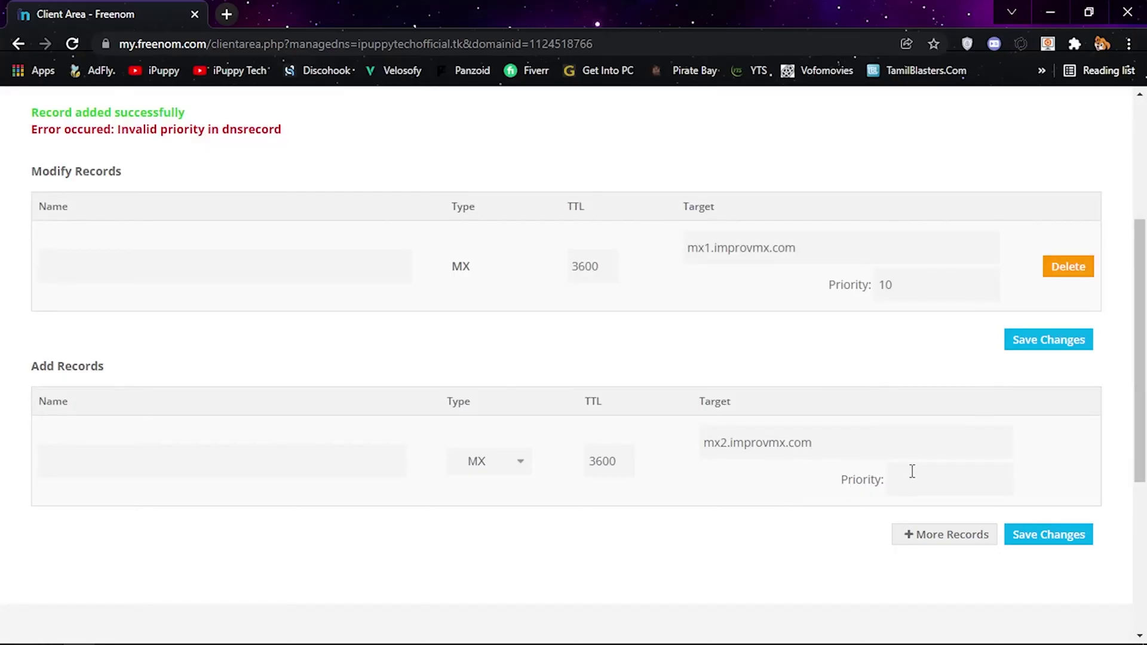
{"action": "key", "text": "ctrl+v"}
- Fill in the record's Name with the hostname minus its trailing dot and save it
{"action": "key", "text": "alt+Tab"}
{"action": "double_click", "coordinate": [553, 499]}
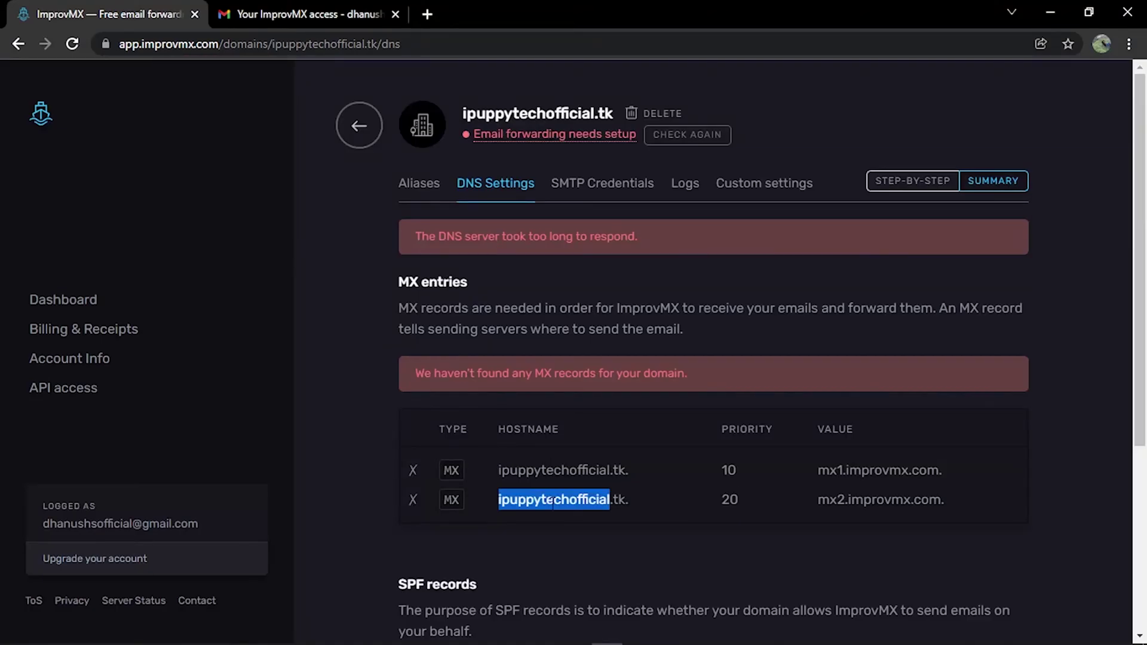
{"action": "left_click_drag", "start_coordinate": [498, 499], "coordinate": [628, 499]}
{"action": "right_click", "coordinate": [587, 498]}
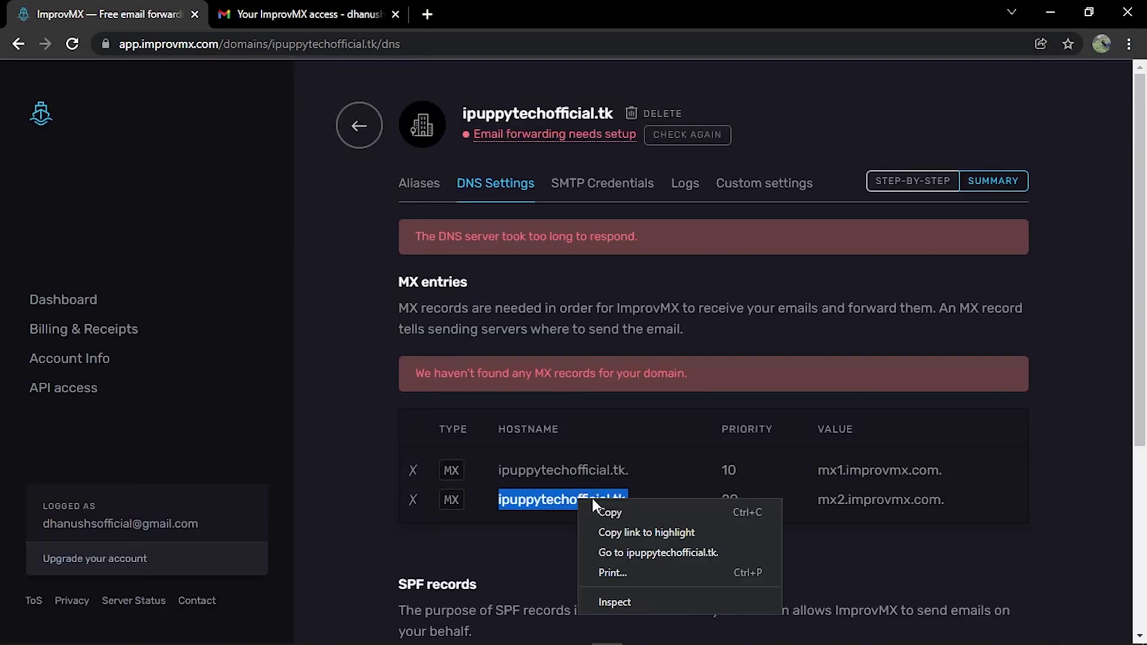
{"action": "left_click", "coordinate": [619, 514]}
{"action": "key", "text": "alt+Tab"}
{"action": "right_click", "coordinate": [215, 464]}
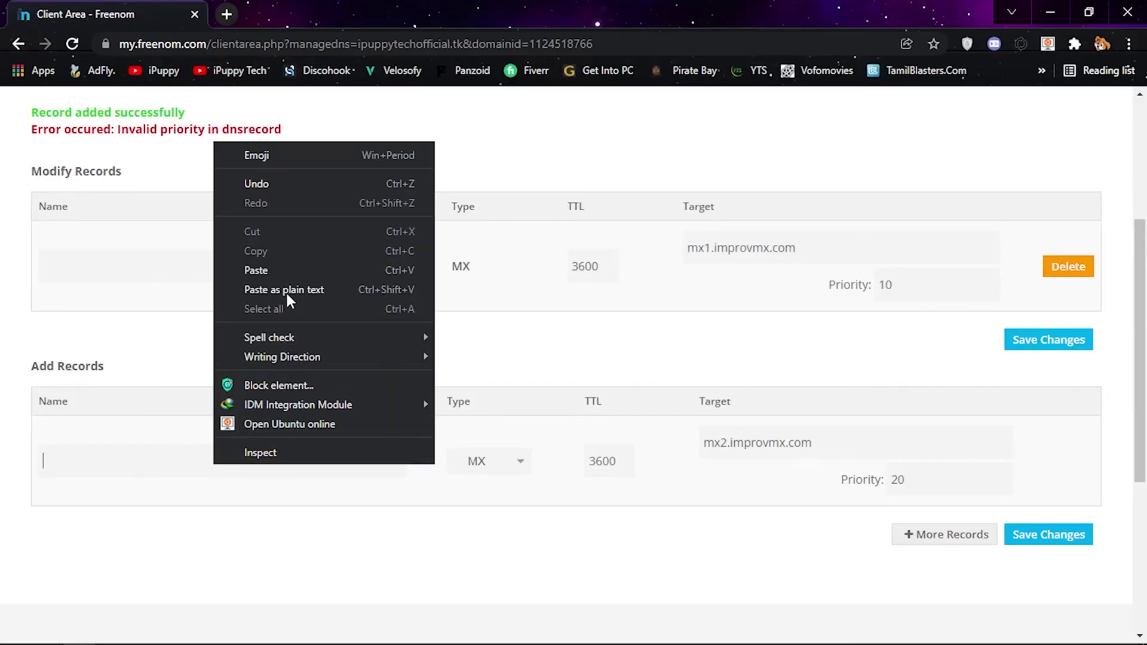
{"action": "left_click", "coordinate": [293, 267]}
{"action": "key", "text": "BackSpace"}
{"action": "left_click", "coordinate": [1070, 540]}
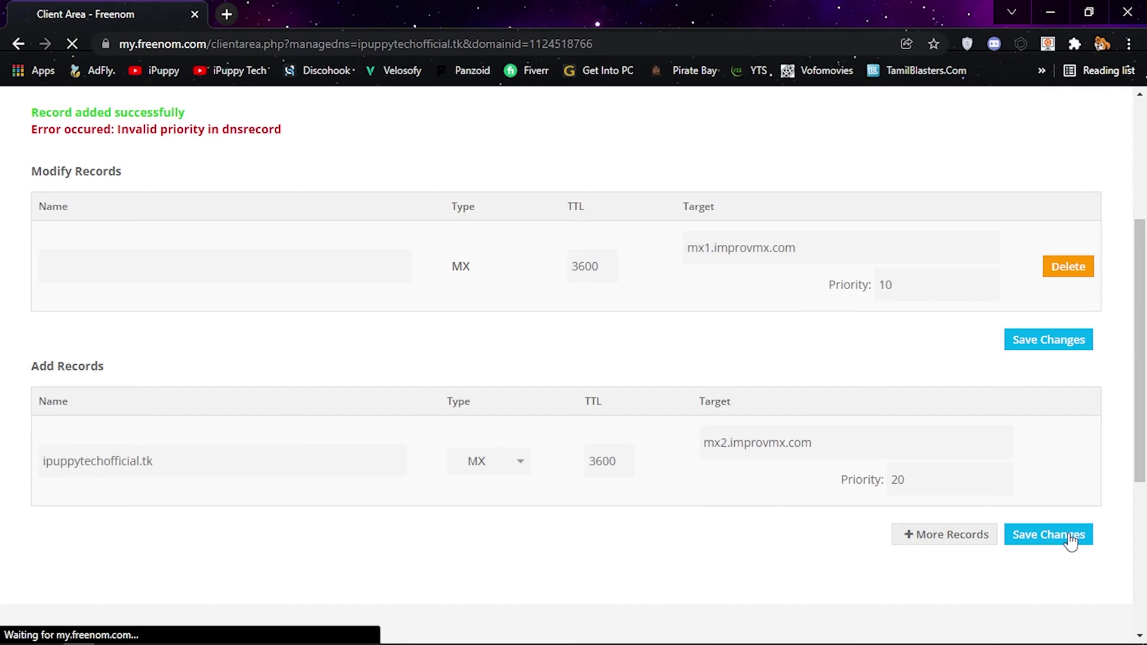
{"action": "scroll", "coordinate": [1054, 537], "scroll_direction": "down", "scroll_amount": 3}
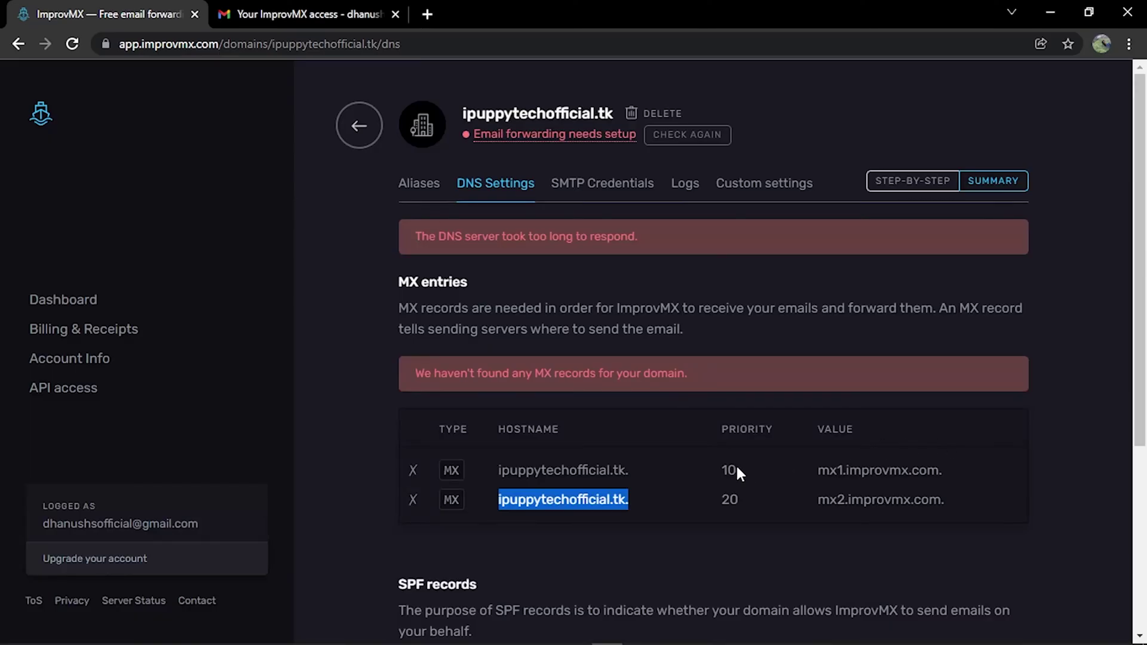
- Recheck the DNS records and copy the SPF value v=spf1 include:spf.improvmx.com ~all
{"action": "left_click", "coordinate": [697, 135]}
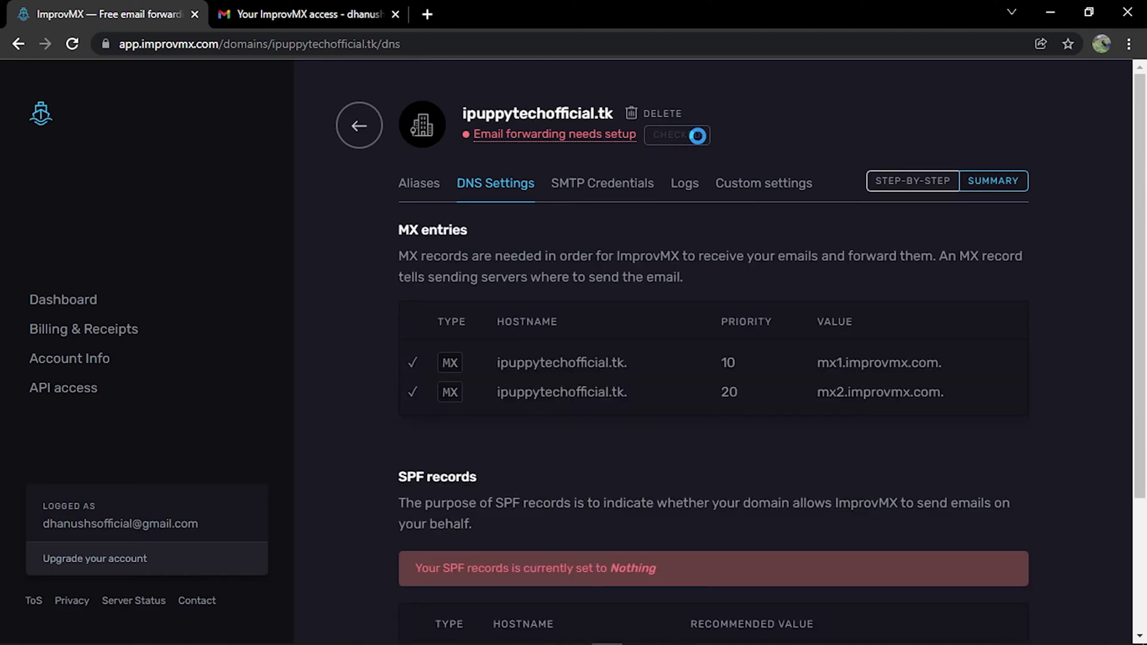
{"action": "left_click", "coordinate": [419, 394]}
{"action": "scroll", "coordinate": [443, 406], "scroll_direction": "down", "scroll_amount": 3}
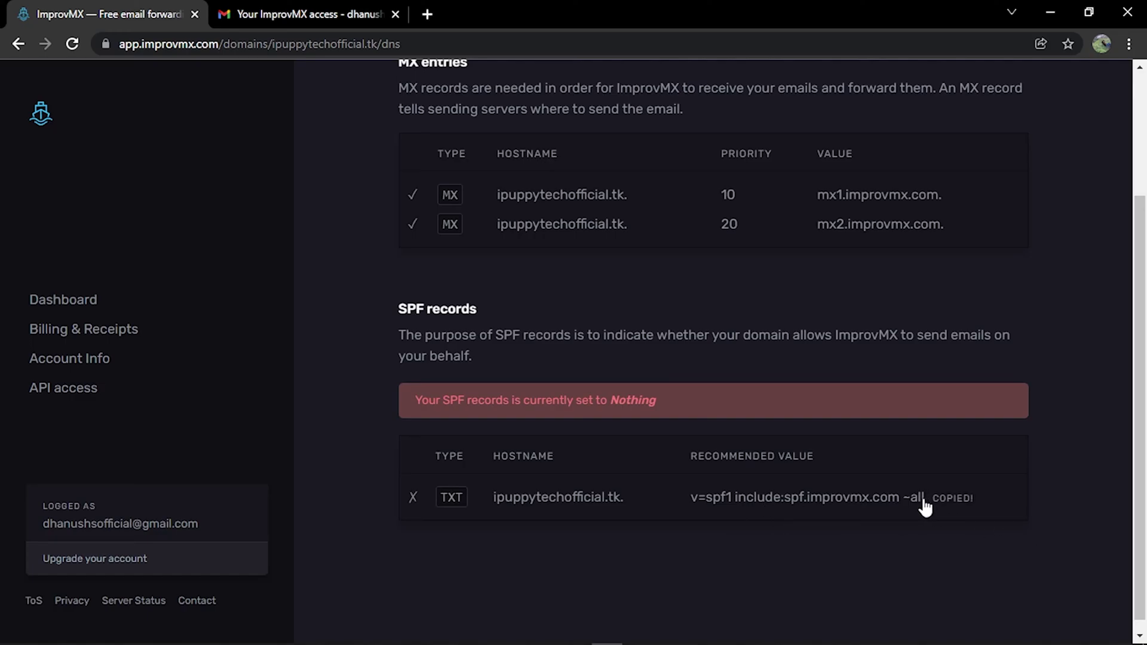
{"action": "key", "text": "alt+Tab"}
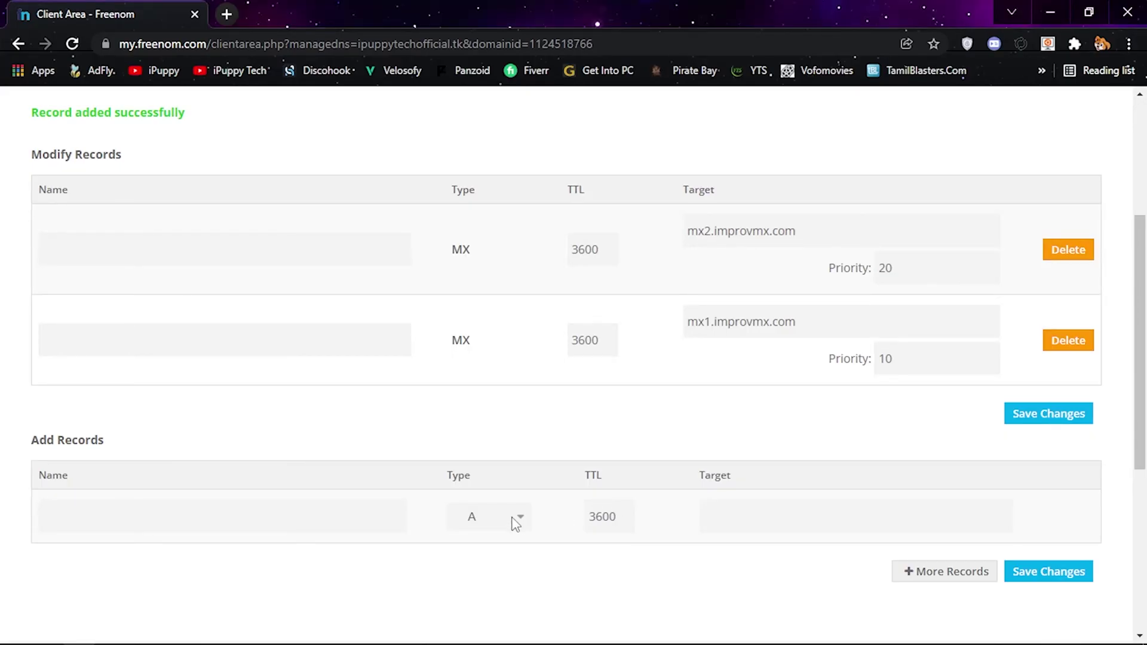
- Add a TXT record with Target v=spf1 include:spf.improvmx.com ~all
{"action": "left_click", "coordinate": [495, 518]}
{"action": "left_click", "coordinate": [487, 495]}
{"action": "right_click", "coordinate": [755, 518]}
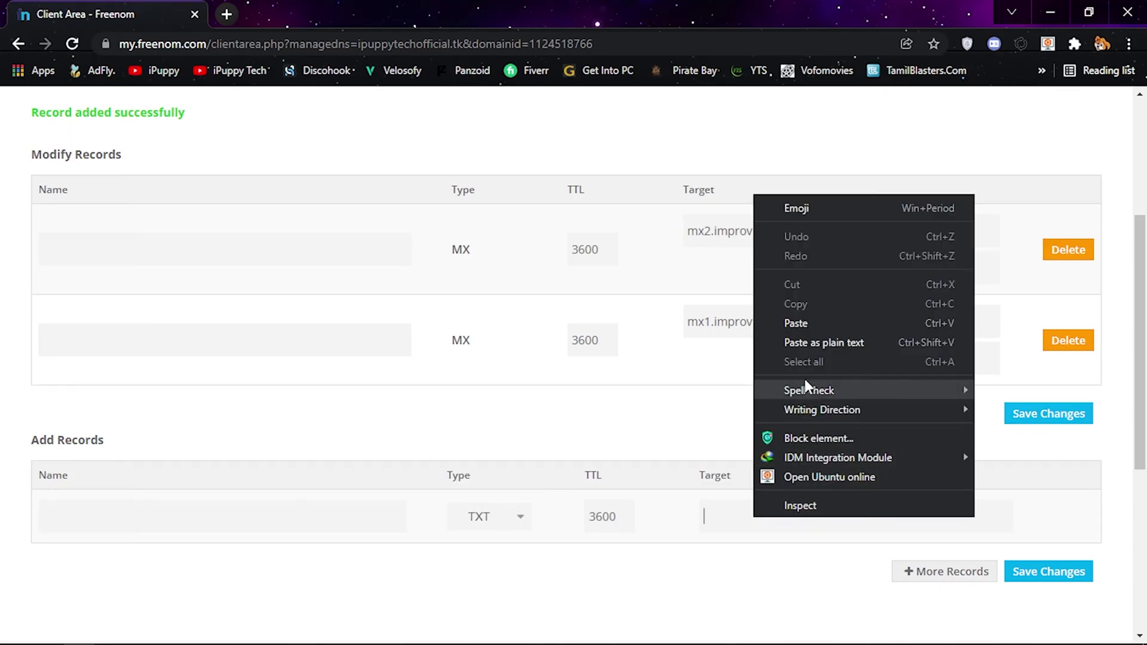
{"action": "left_click", "coordinate": [799, 318]}
- Name the TXT record ipuppytechofficial.tk, copied from ImprovMX, and save it
{"action": "key", "text": "alt+Tab"}
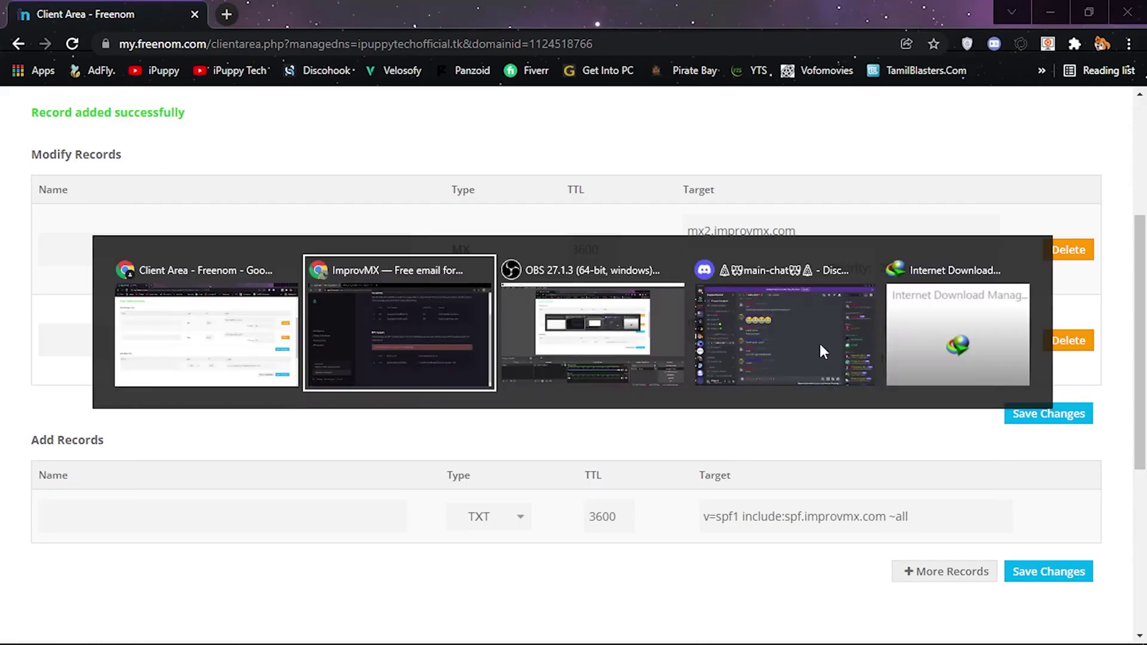
{"action": "left_click_drag", "start_coordinate": [491, 496], "coordinate": [620, 499]}
{"action": "right_click", "coordinate": [604, 496]}
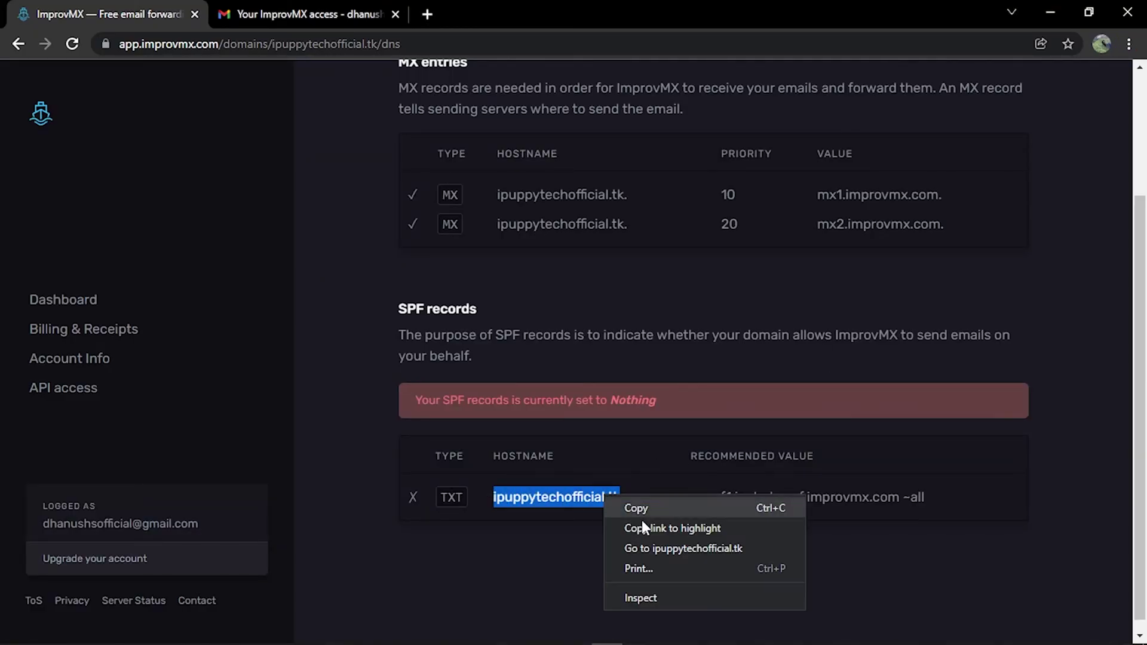
{"action": "left_click", "coordinate": [643, 511]}
{"action": "key", "text": "alt+Tab"}
{"action": "right_click", "coordinate": [374, 514]}
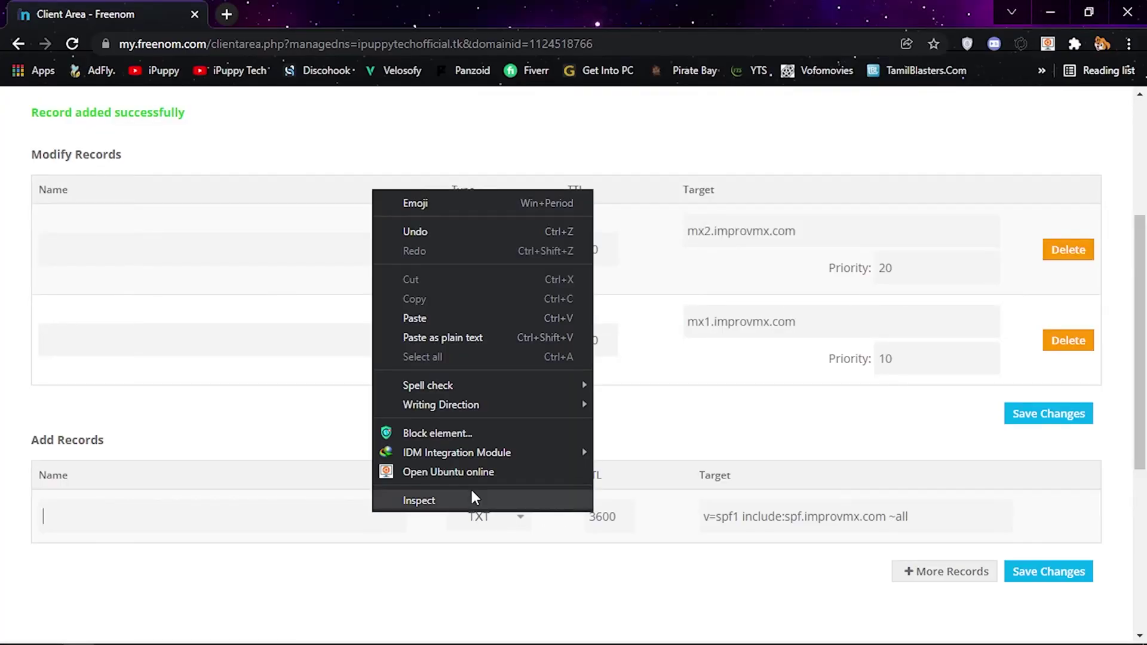
{"action": "left_click", "coordinate": [440, 326]}
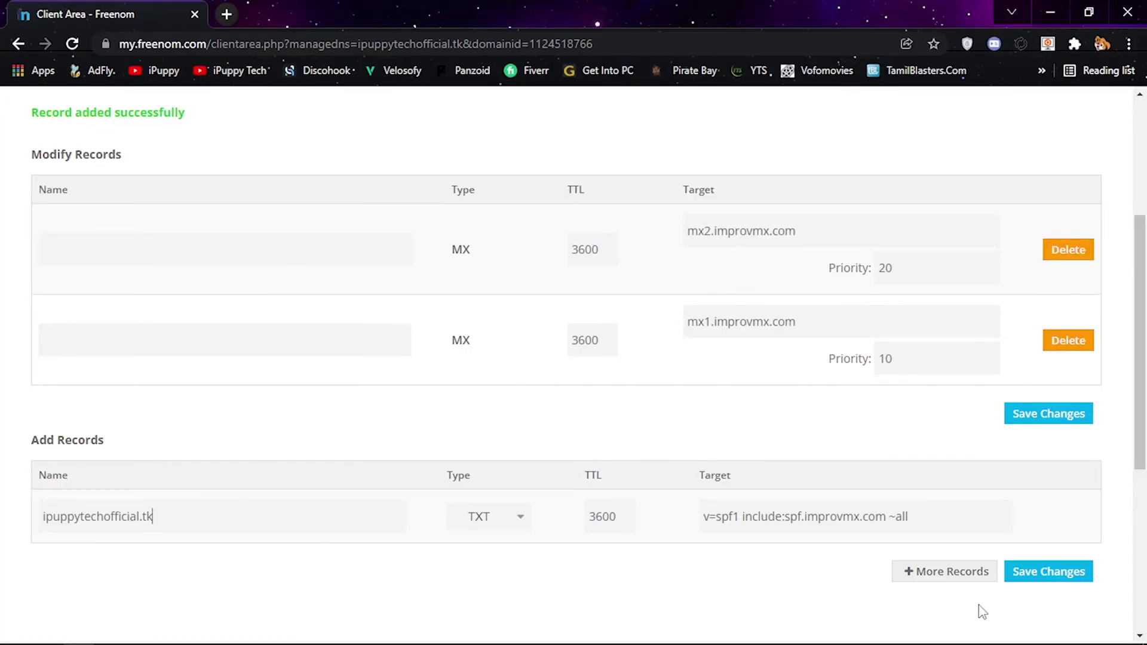
{"action": "left_click", "coordinate": [1038, 579]}
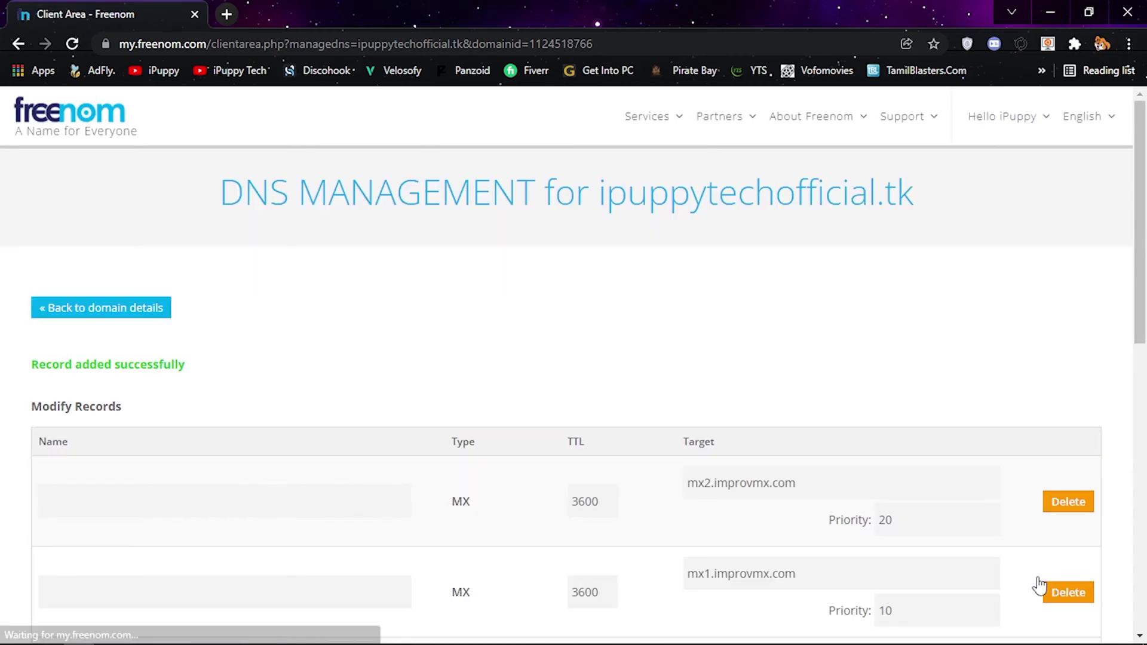
{"action": "scroll", "coordinate": [1023, 568], "scroll_direction": "down", "scroll_amount": 4}
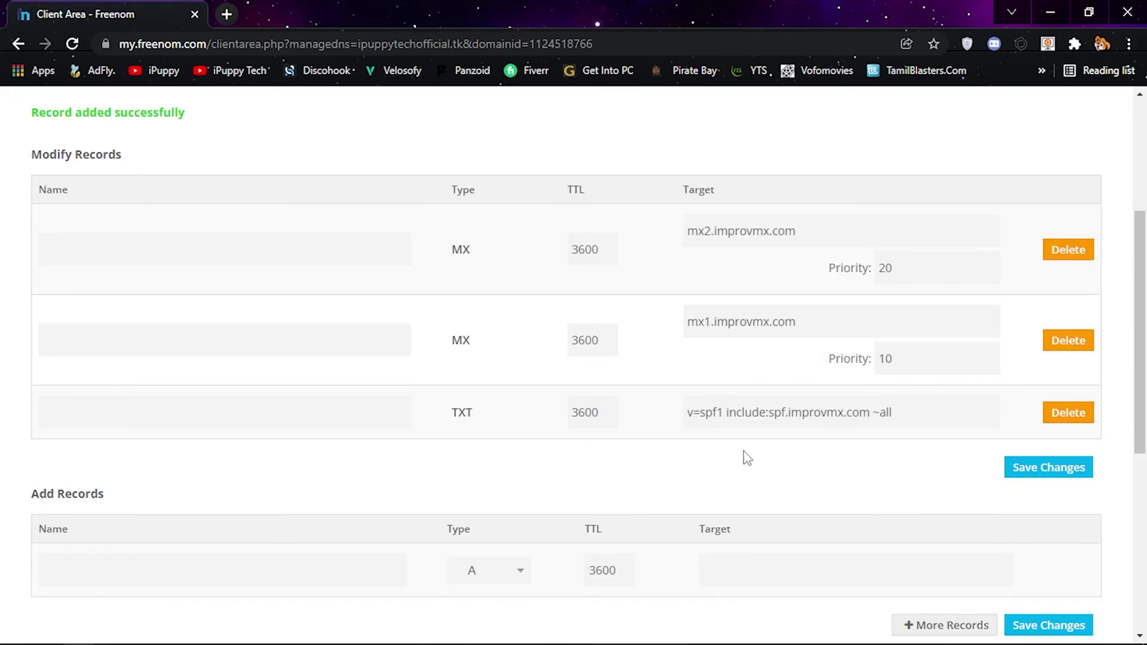
- Return to ImprovMX's DNS settings and inspect the SPF record's unverified status
{"action": "key", "text": "alt+Tab"}
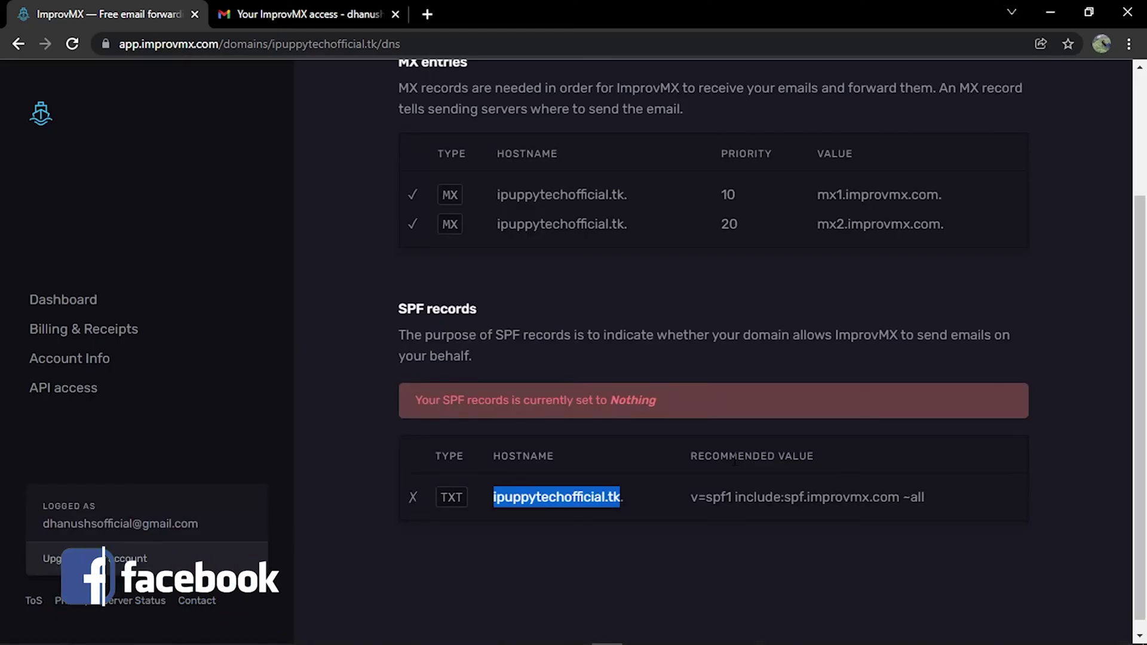
{"action": "left_click", "coordinate": [643, 521]}
{"action": "left_click_drag", "start_coordinate": [403, 498], "coordinate": [418, 497]}
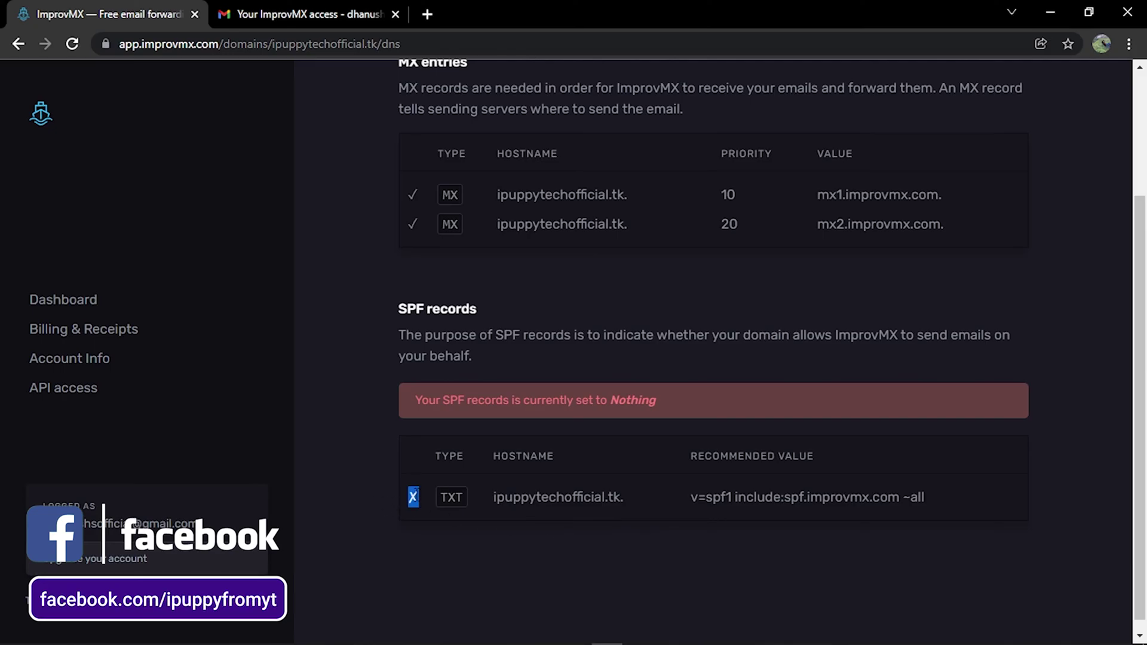
{"action": "left_click", "coordinate": [449, 572]}
{"action": "scroll", "coordinate": [786, 514], "scroll_direction": "up", "scroll_amount": 1}
{"action": "scroll", "coordinate": [777, 251], "scroll_direction": "up", "scroll_amount": 1}
- Recheck the DNS records and confirm SPF now verifies and email forwarding is active
{"action": "left_click", "coordinate": [716, 137]}
{"action": "scroll", "coordinate": [720, 245], "scroll_direction": "down", "scroll_amount": 2}
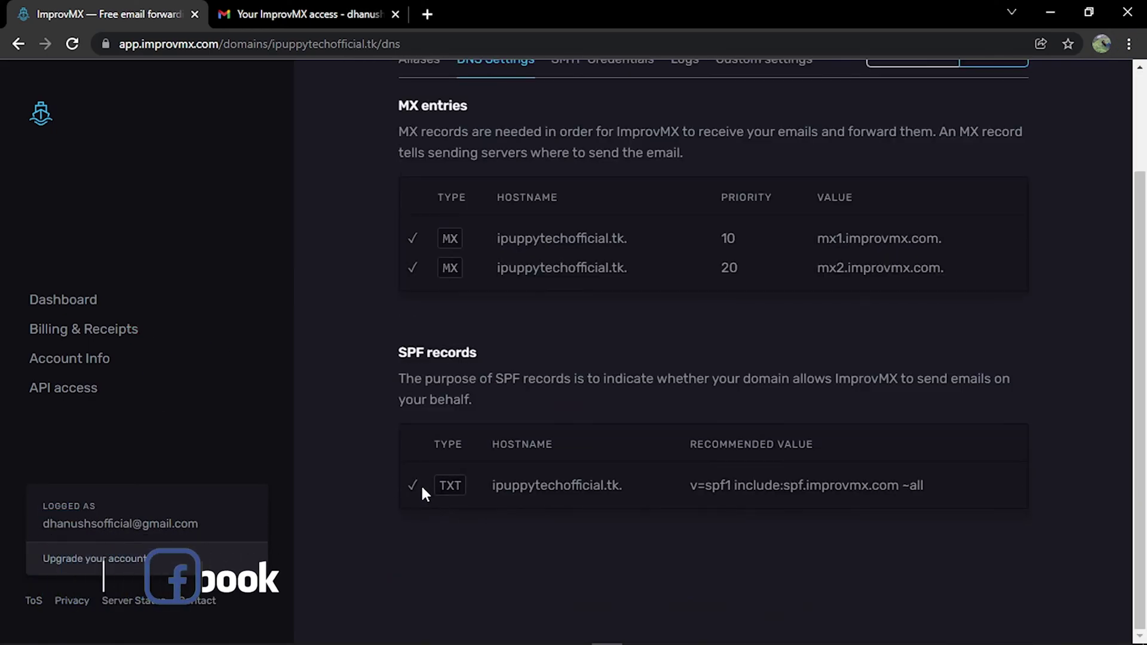
{"action": "double_click", "coordinate": [412, 485]}
{"action": "left_click", "coordinate": [446, 517]}
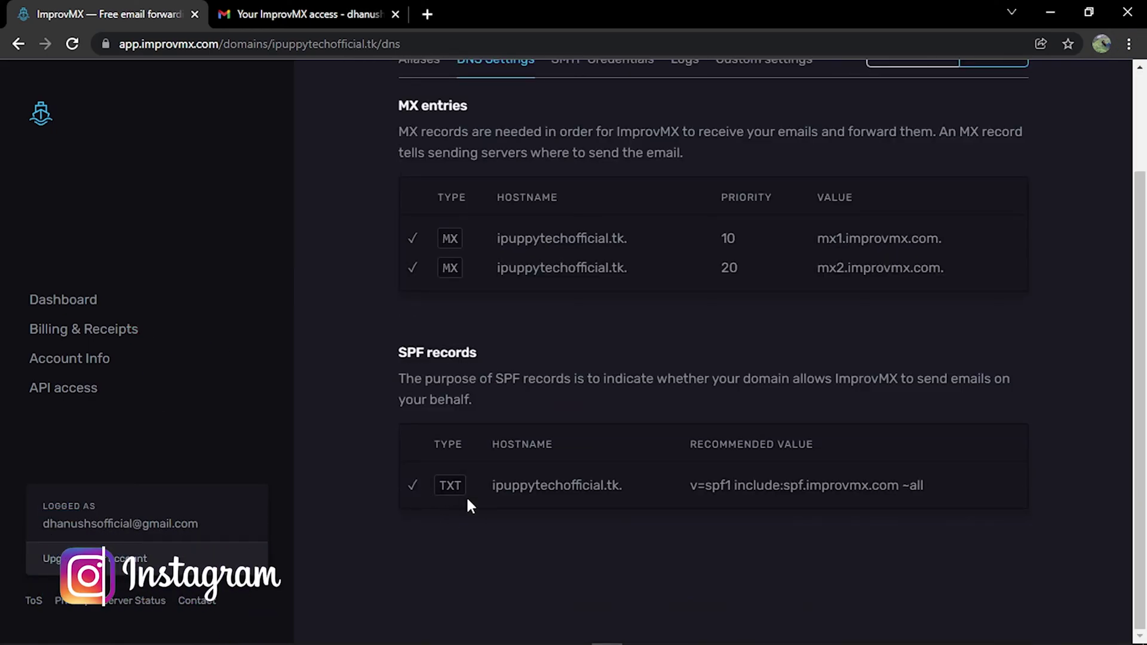
{"action": "scroll", "coordinate": [466, 495], "scroll_direction": "up", "scroll_amount": 2}
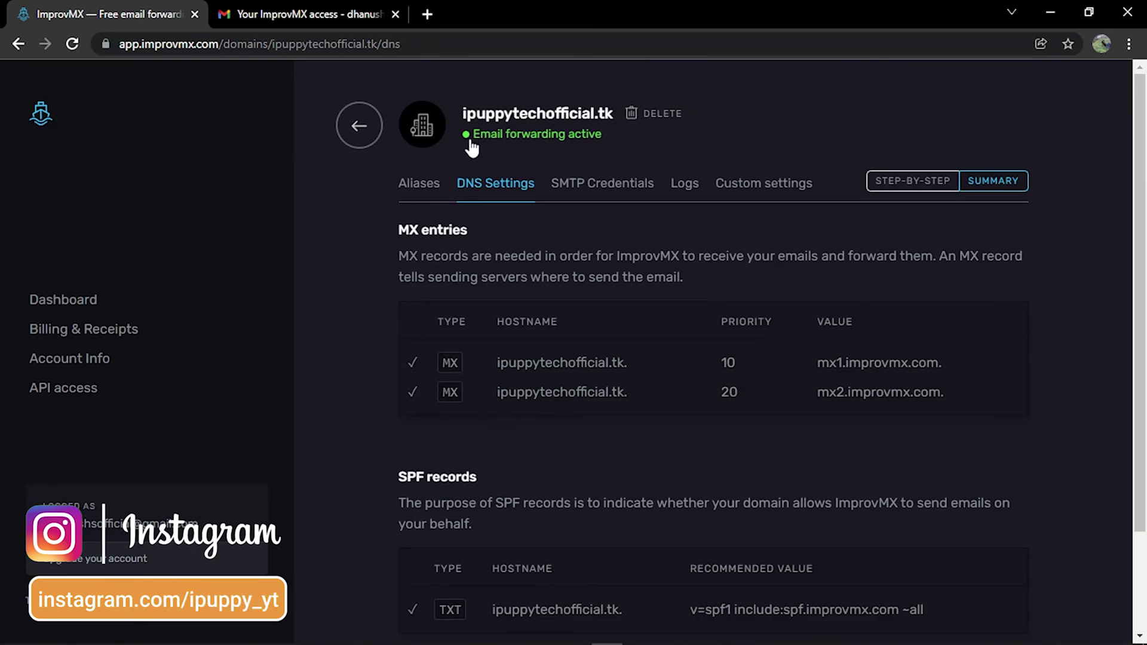
{"action": "left_click_drag", "start_coordinate": [464, 141], "coordinate": [603, 149]}
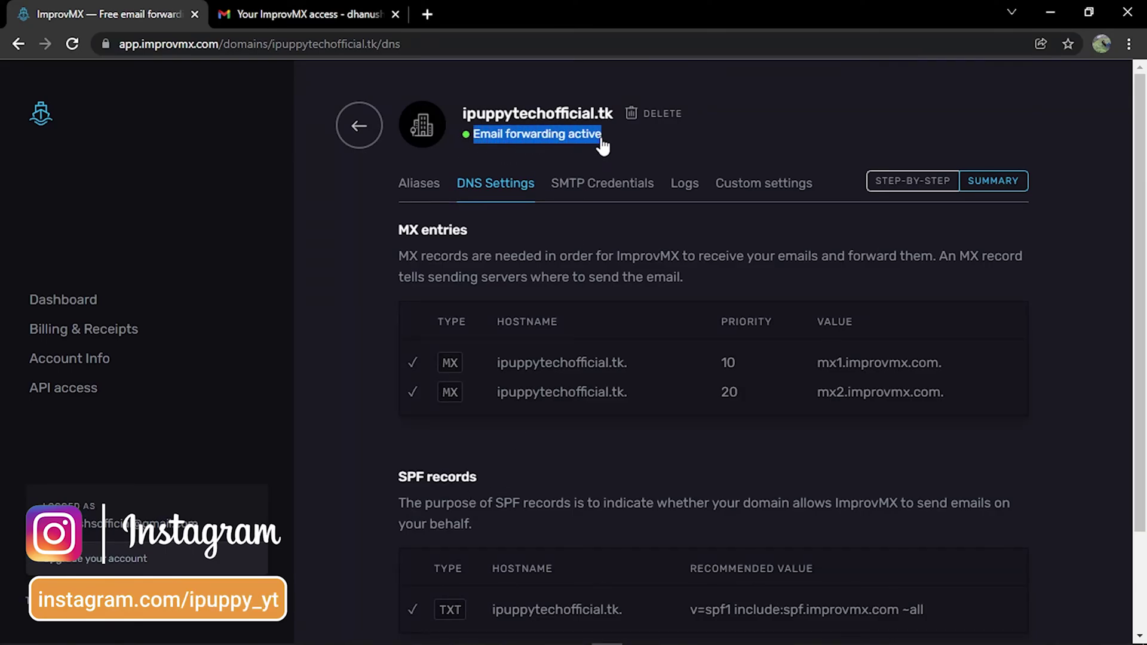
{"action": "left_click", "coordinate": [474, 143]}
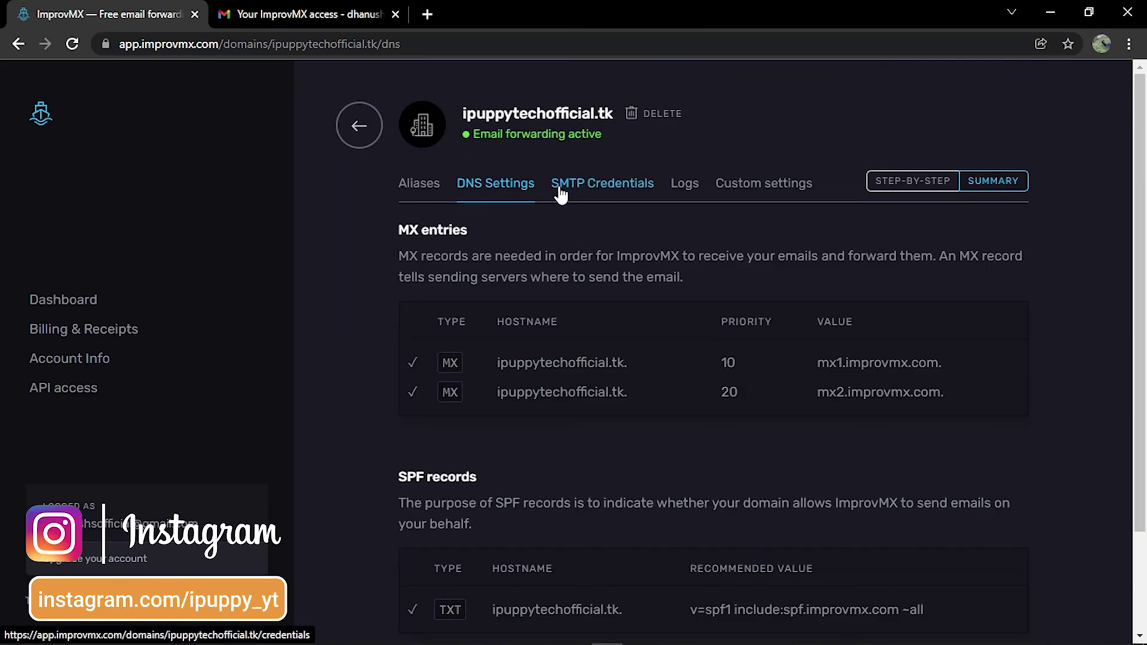
- In a new tab, go to the Google Account's Security settings and App passwords
{"action": "left_click", "coordinate": [431, 13]}
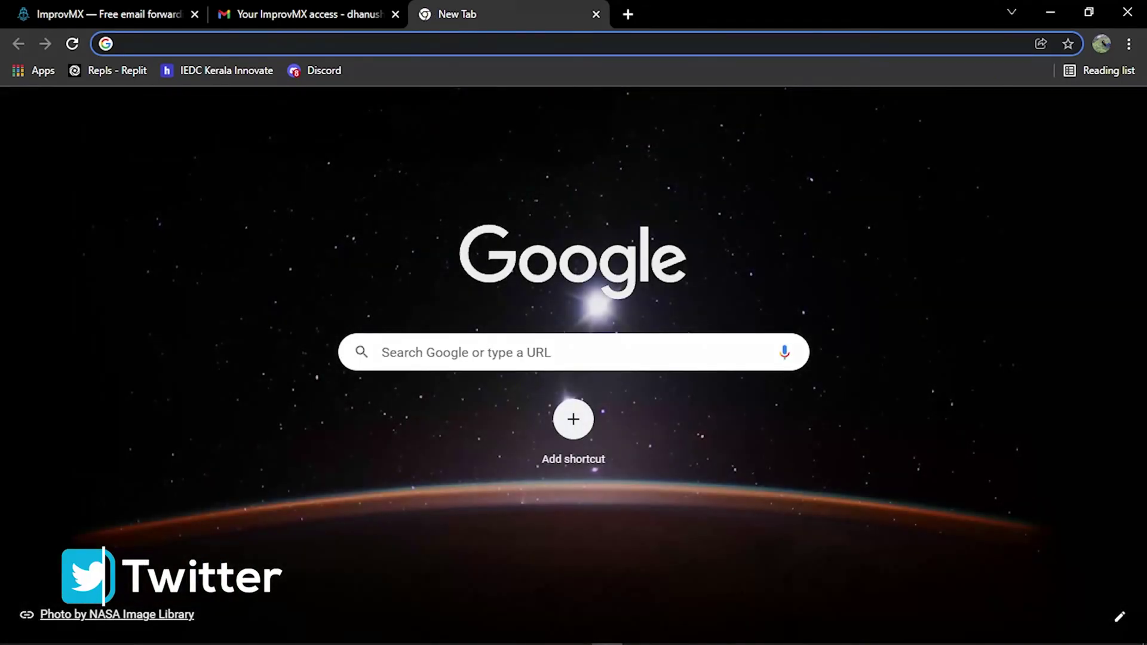
{"action": "left_click", "coordinate": [1118, 114]}
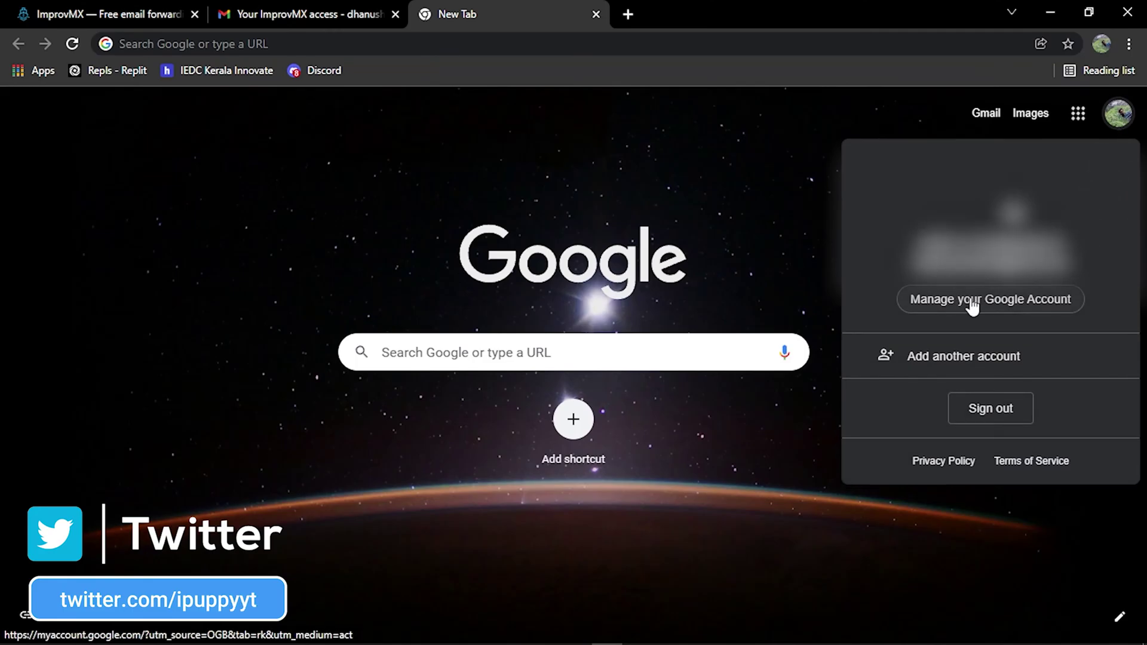
{"action": "left_click", "coordinate": [990, 305]}
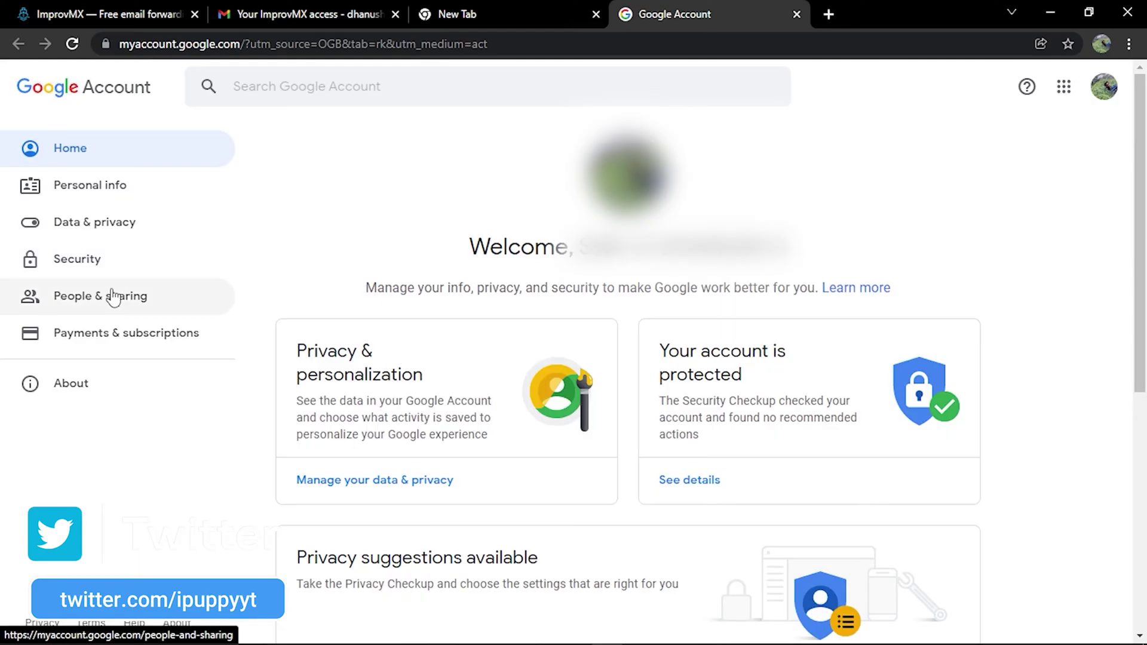
{"action": "left_click", "coordinate": [101, 261]}
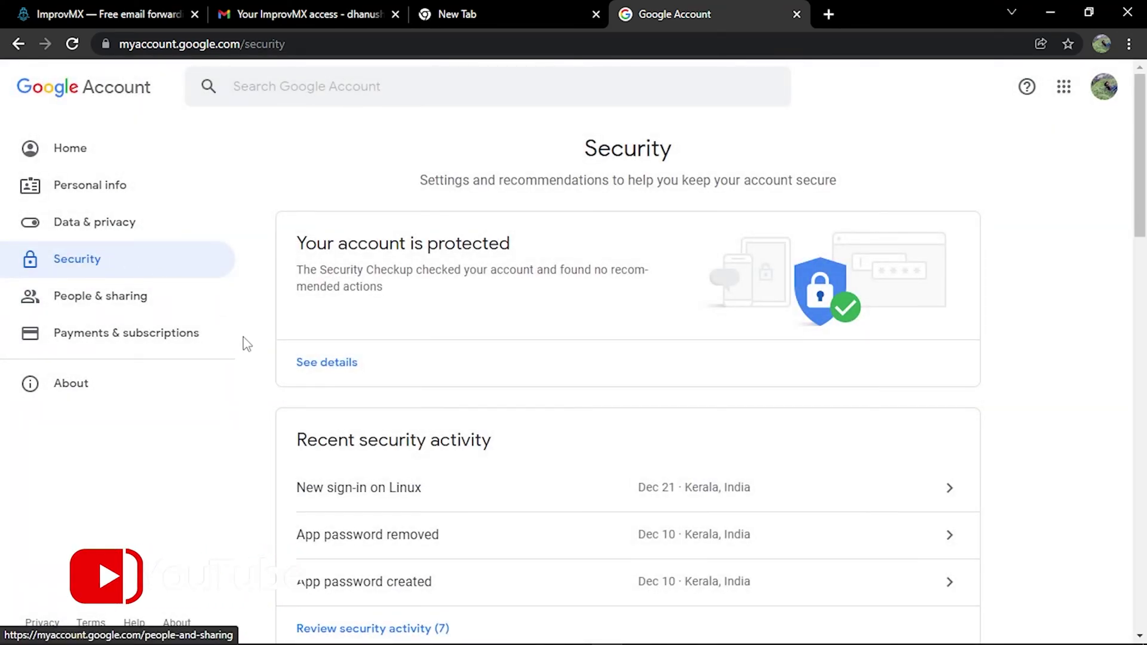
{"action": "scroll", "coordinate": [252, 358], "scroll_direction": "down", "scroll_amount": 8}
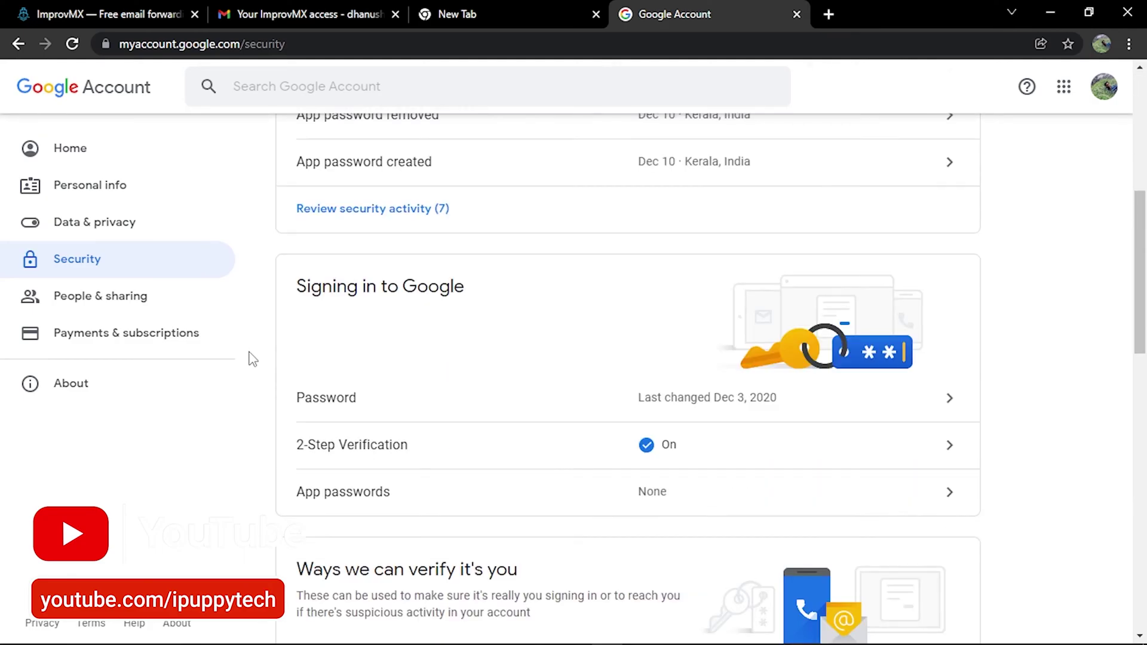
{"action": "scroll", "coordinate": [252, 359], "scroll_direction": "down", "scroll_amount": 1}
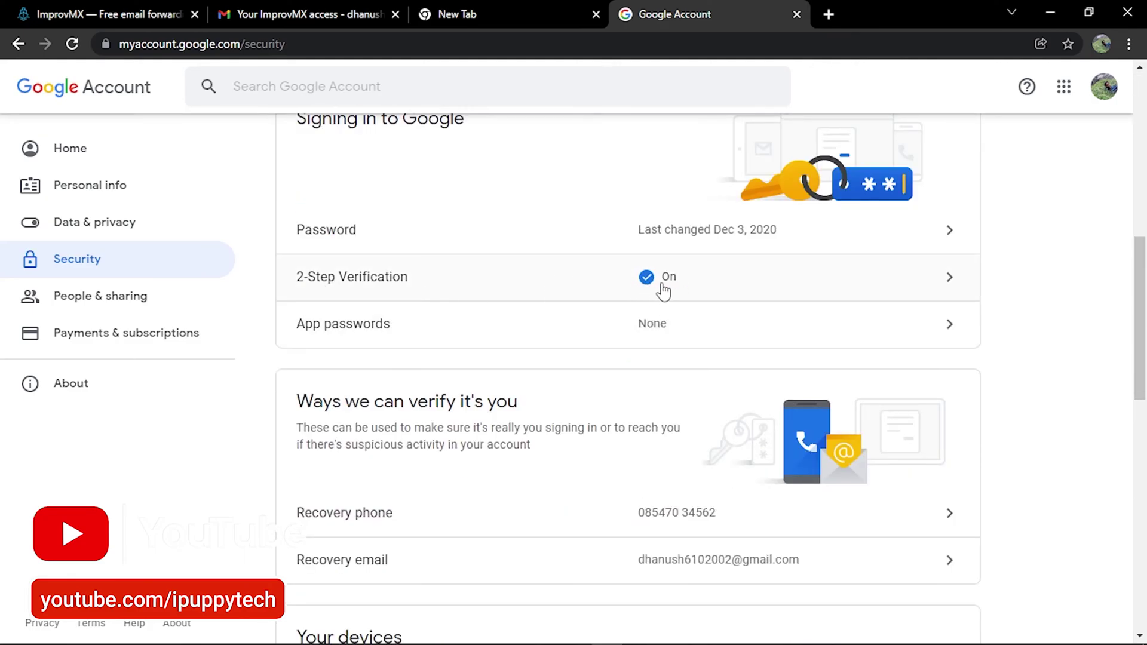
{"action": "left_click", "coordinate": [662, 338]}
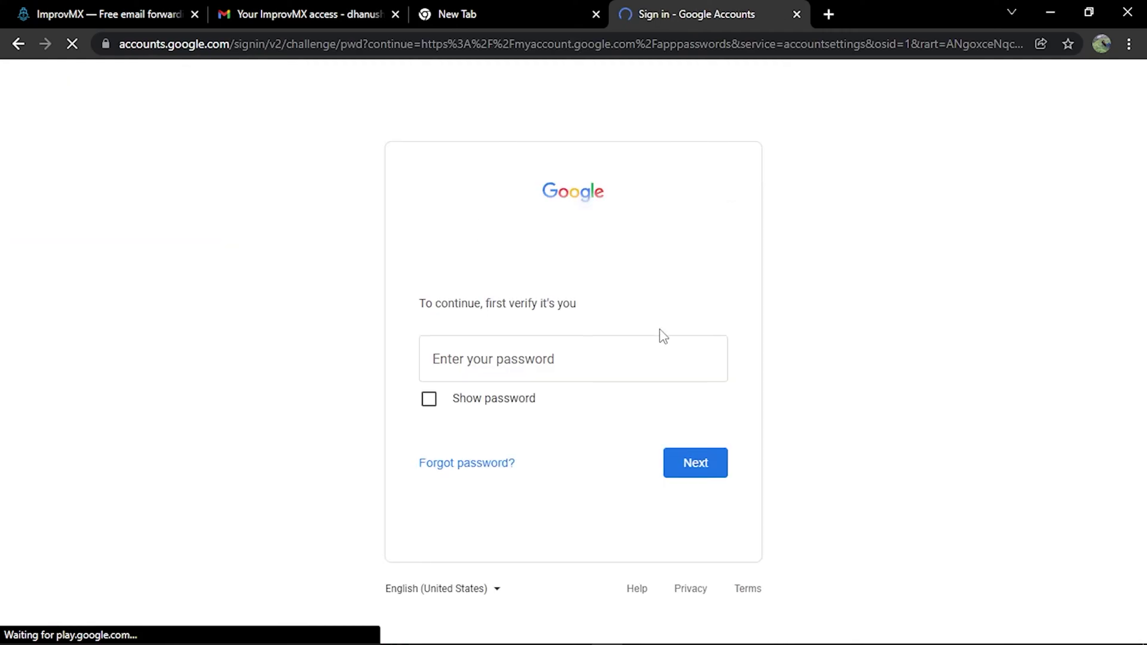
- Re-enter the account password, generate an app password named 'custom mail', and copy it
{"action": "type", "text": "••••••••••"}
{"action": "key", "text": "Return"}
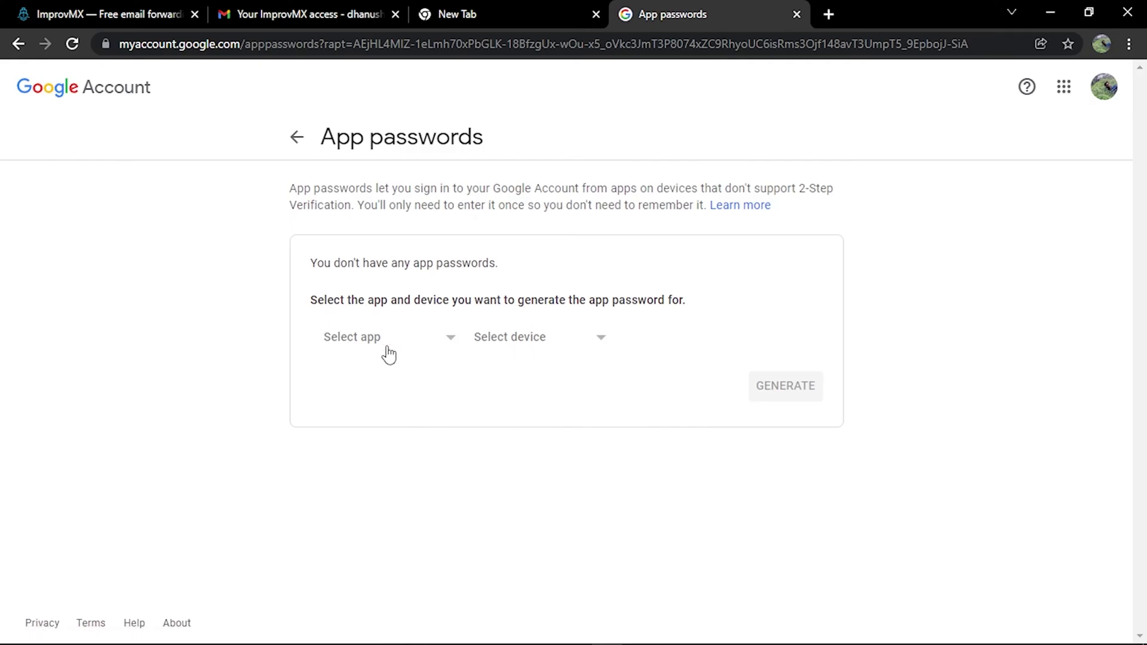
{"action": "left_click", "coordinate": [370, 343]}
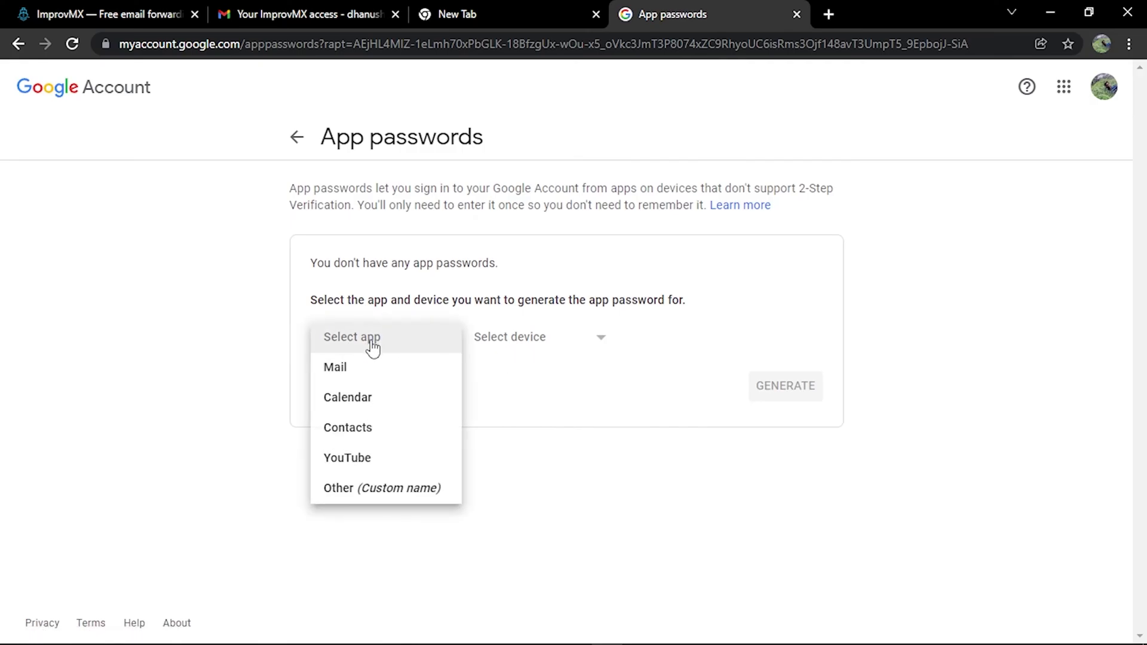
{"action": "left_click", "coordinate": [355, 488]}
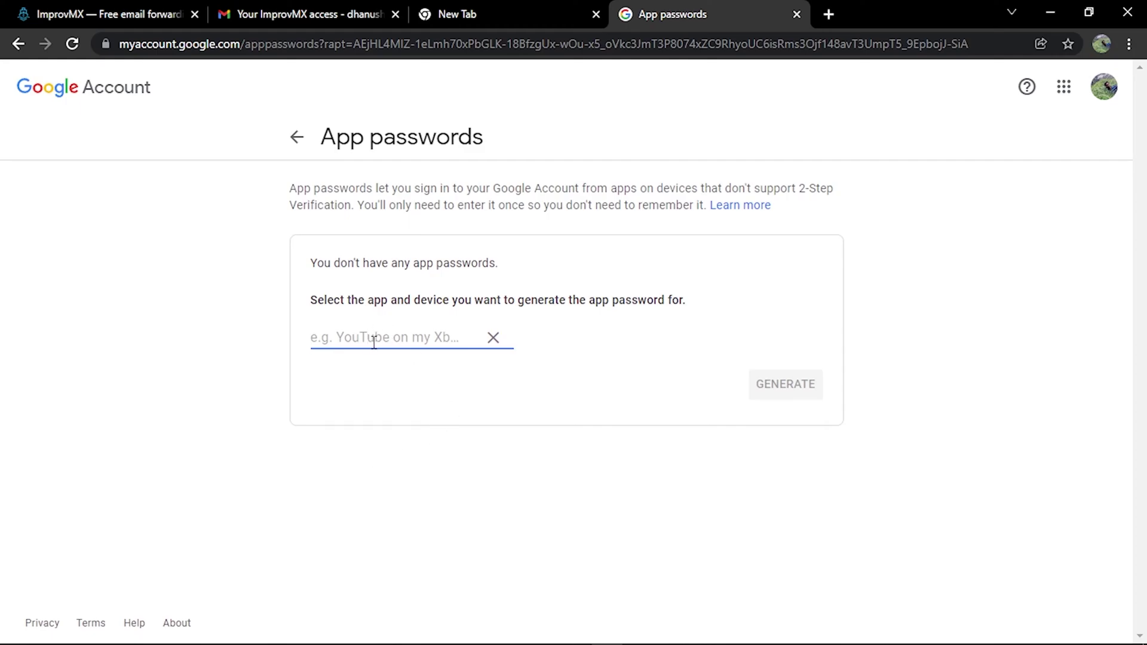
{"action": "type", "text": "custom mail"}
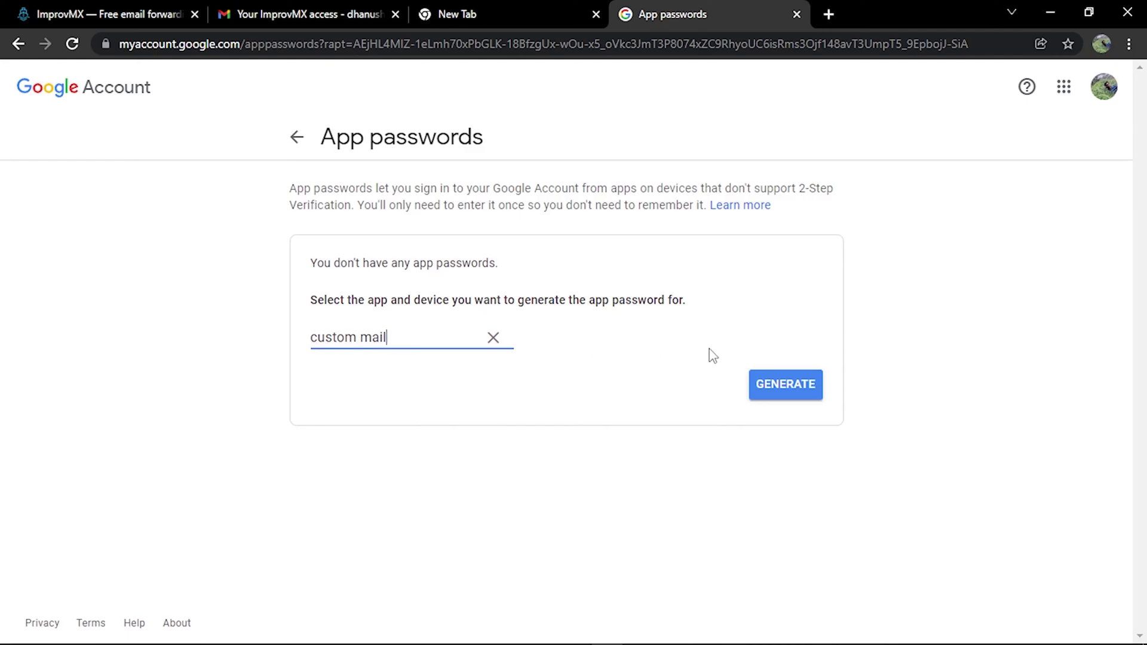
{"action": "left_click", "coordinate": [783, 389]}
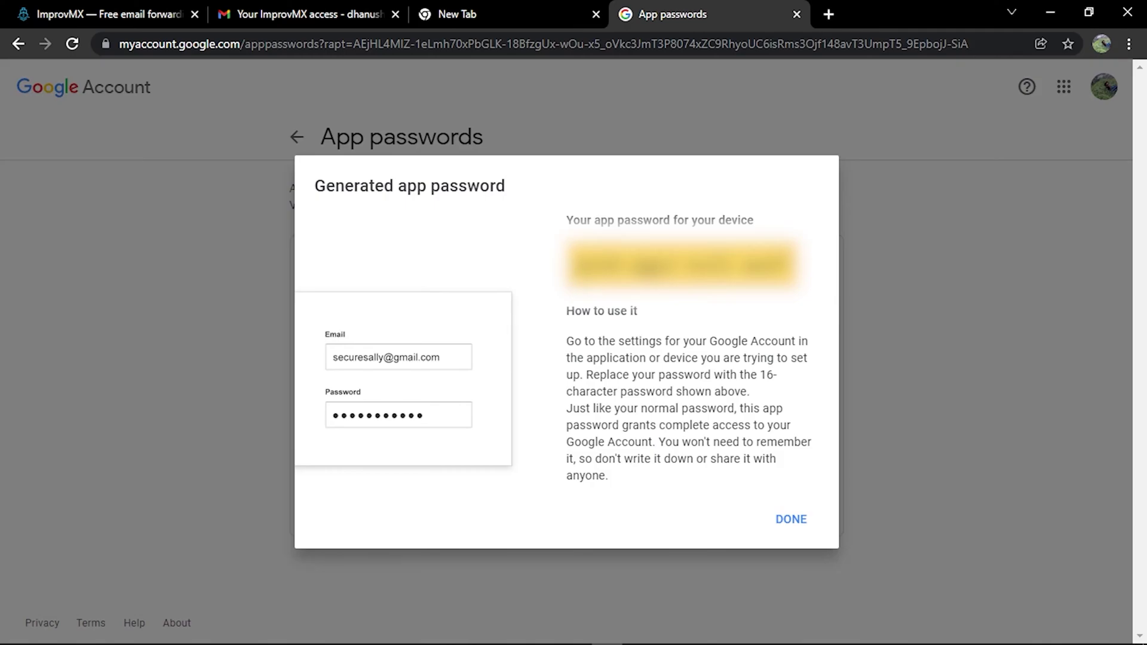
{"action": "left_click_drag", "start_coordinate": [575, 263], "coordinate": [788, 263]}
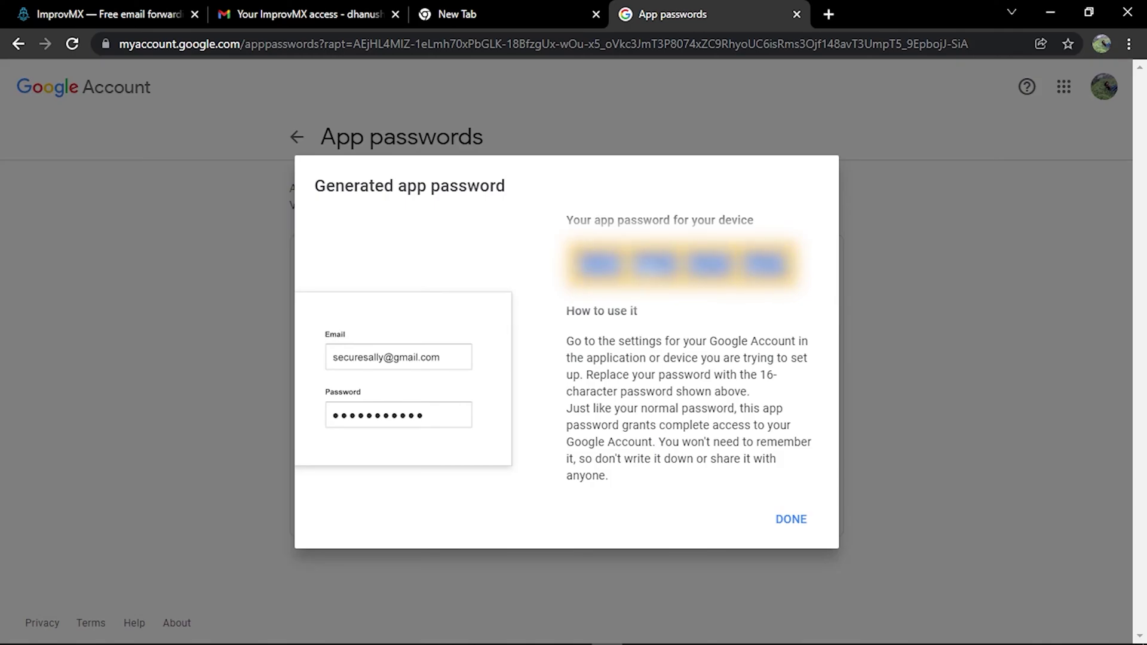
{"action": "right_click", "coordinate": [750, 257]}
{"action": "left_click", "coordinate": [777, 279]}
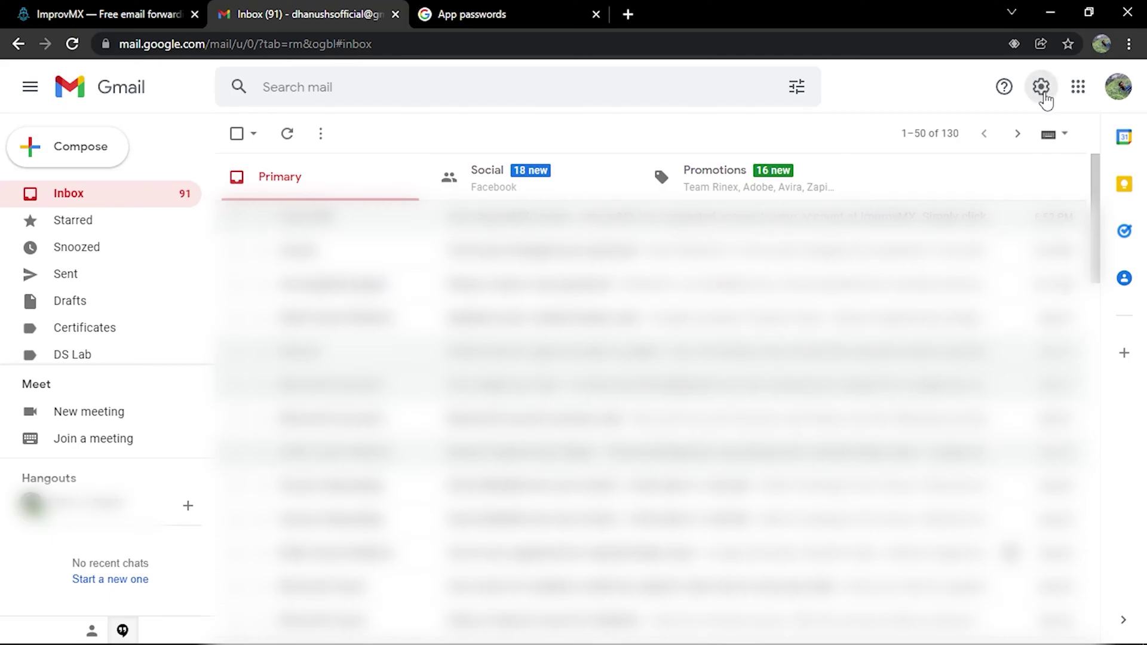
- Open Gmail's full settings on the Accounts and Import tab
{"action": "left_click", "coordinate": [1041, 88]}
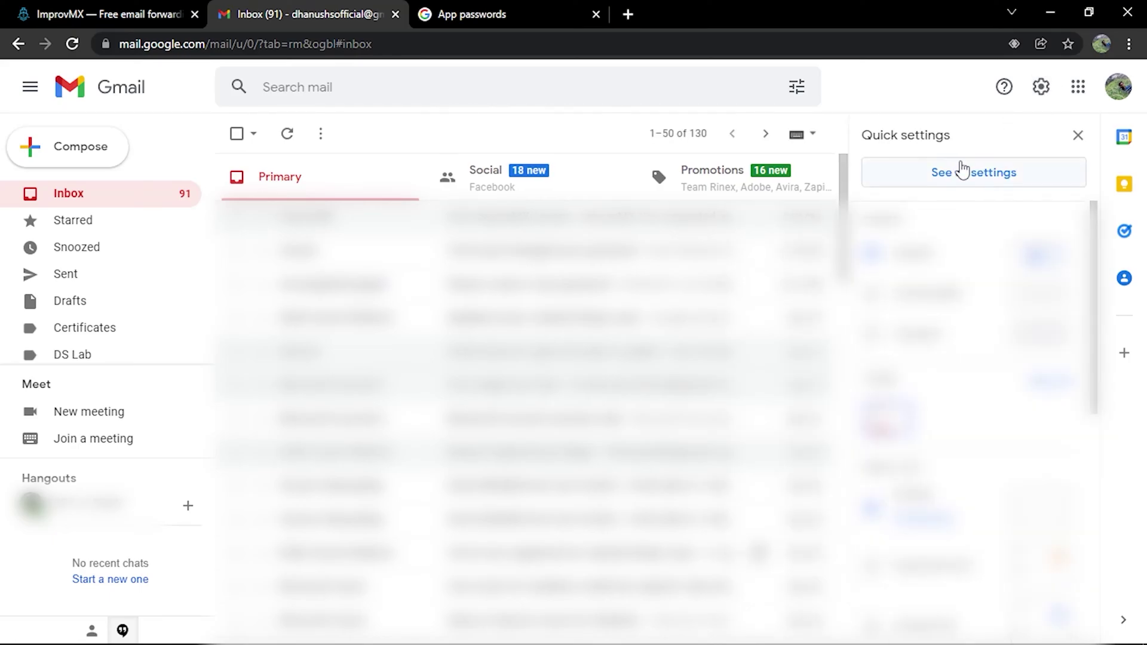
{"action": "left_click", "coordinate": [986, 180]}
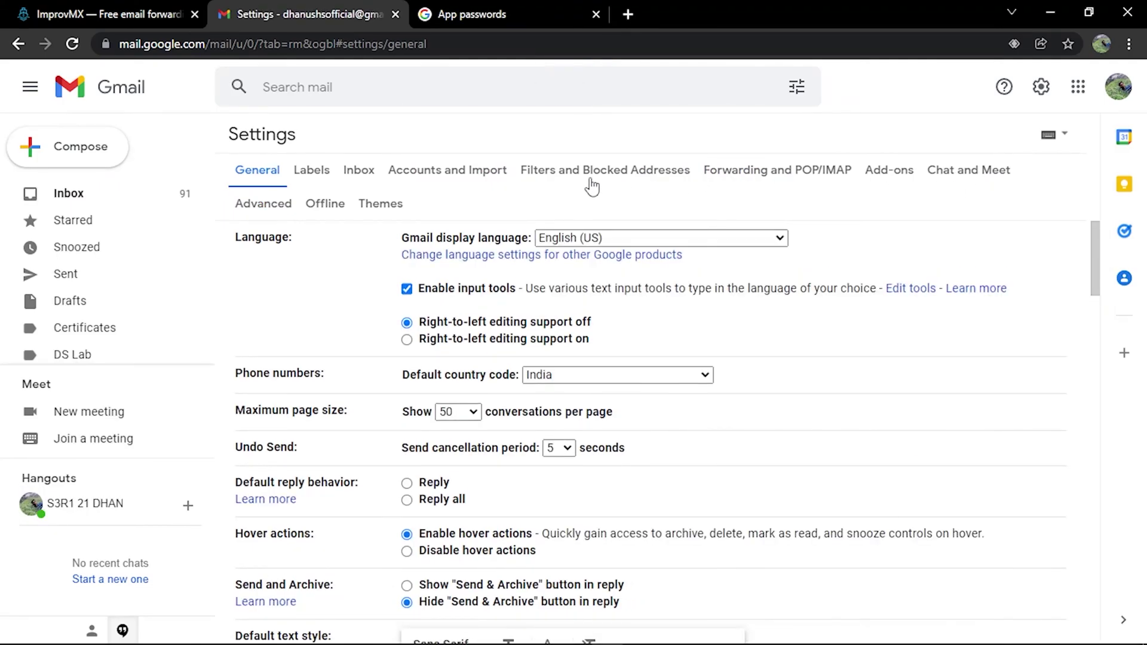
{"action": "left_click", "coordinate": [449, 172]}
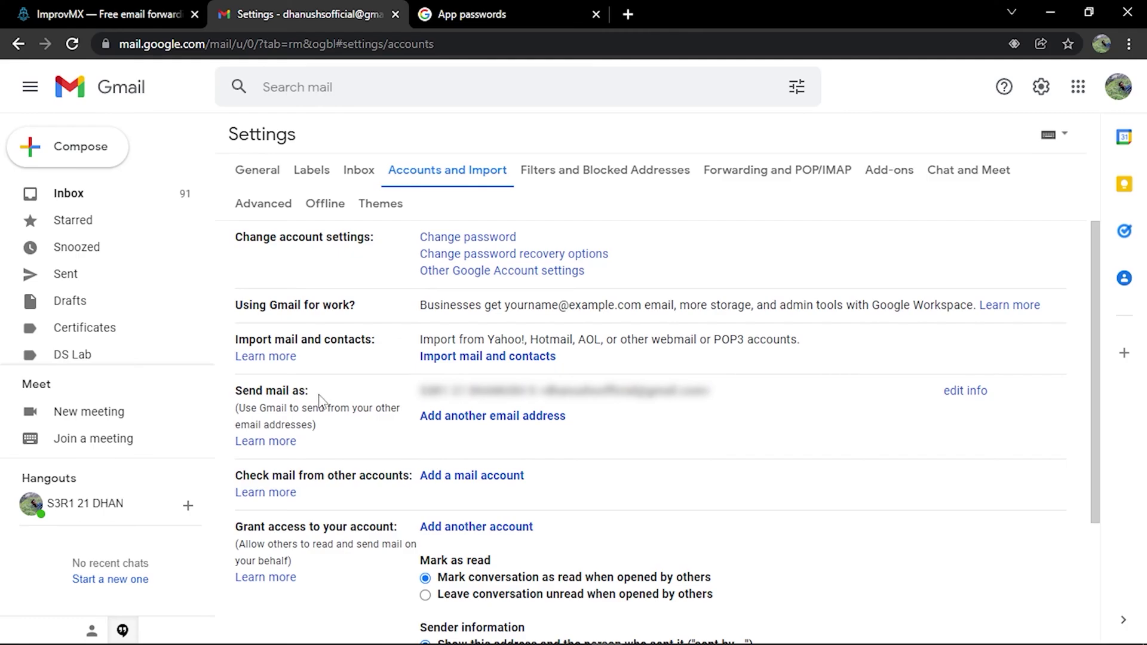
- Add sender 'iPuppy Tech Official' with the suggested address changed to the .tk domain, then continue
{"action": "left_click", "coordinate": [504, 418]}
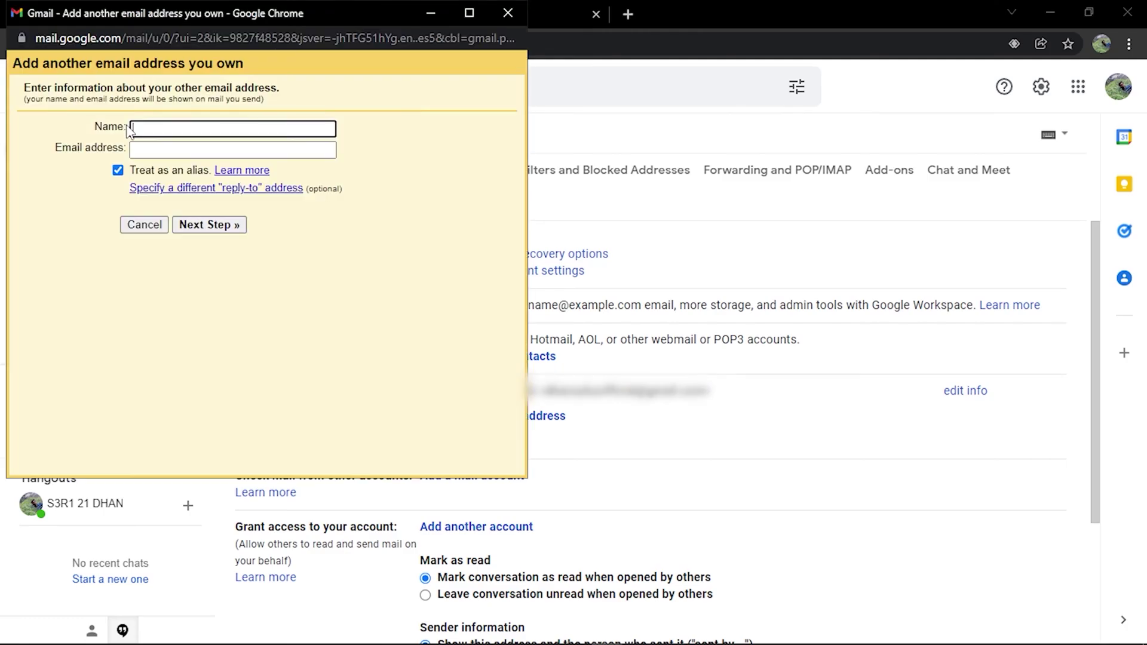
{"action": "left_click", "coordinate": [130, 129]}
{"action": "type", "text": "iPuppy Tech Official"}
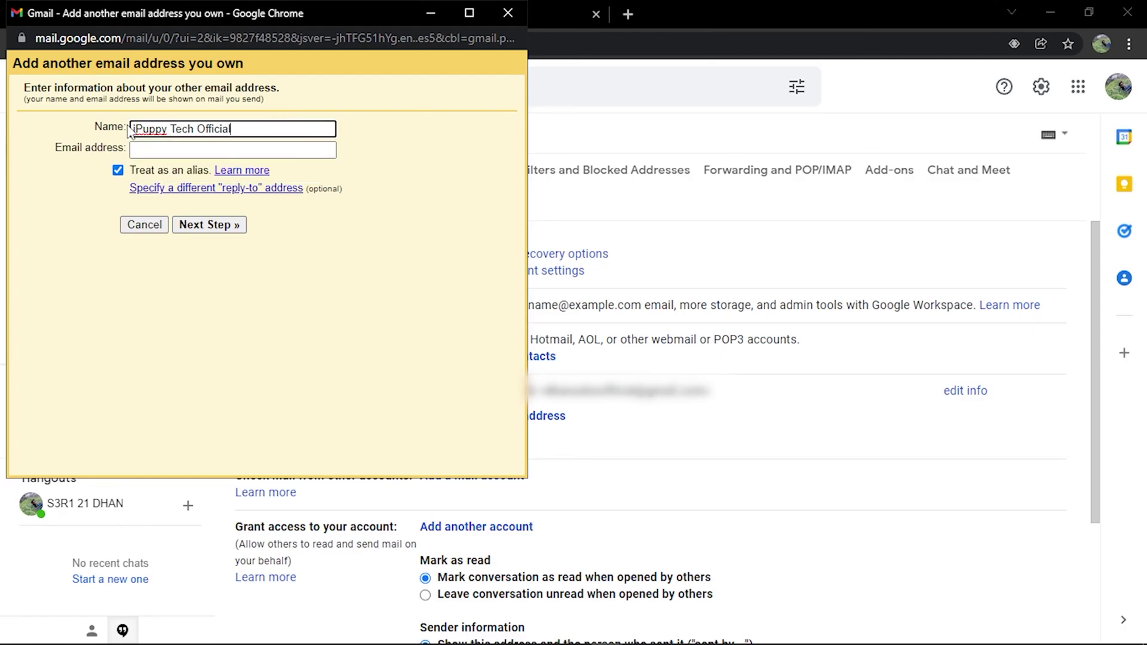
{"action": "left_click", "coordinate": [163, 150]}
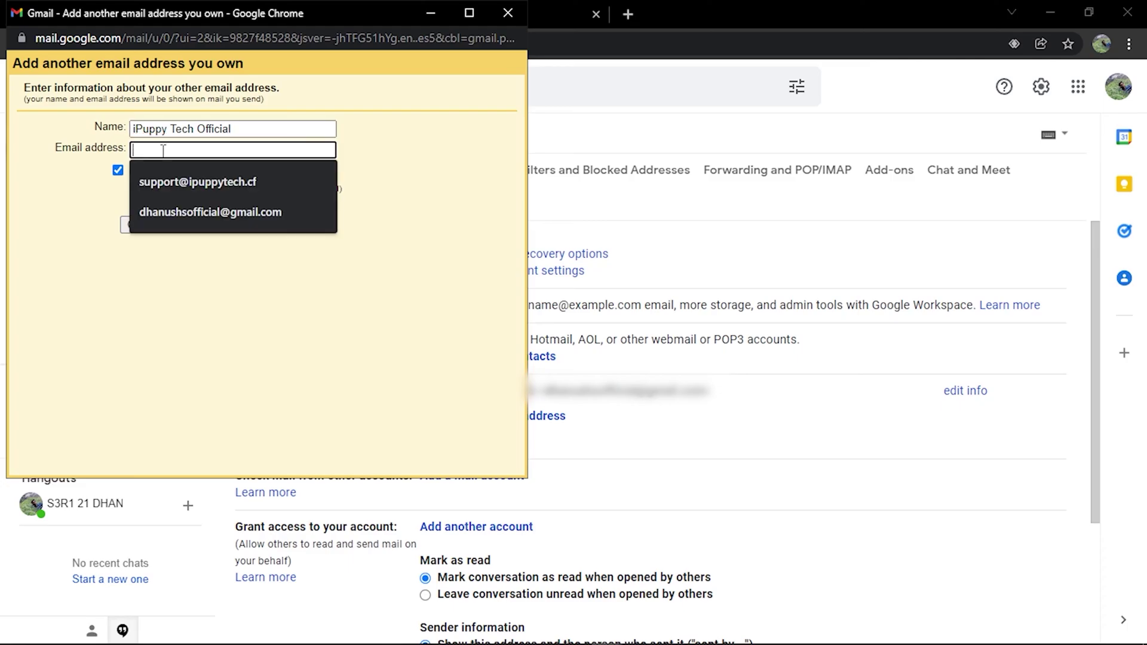
{"action": "left_click", "coordinate": [209, 181]}
{"action": "left_click_drag", "start_coordinate": [249, 149], "coordinate": [237, 149]}
{"action": "type", "text": ".c"}
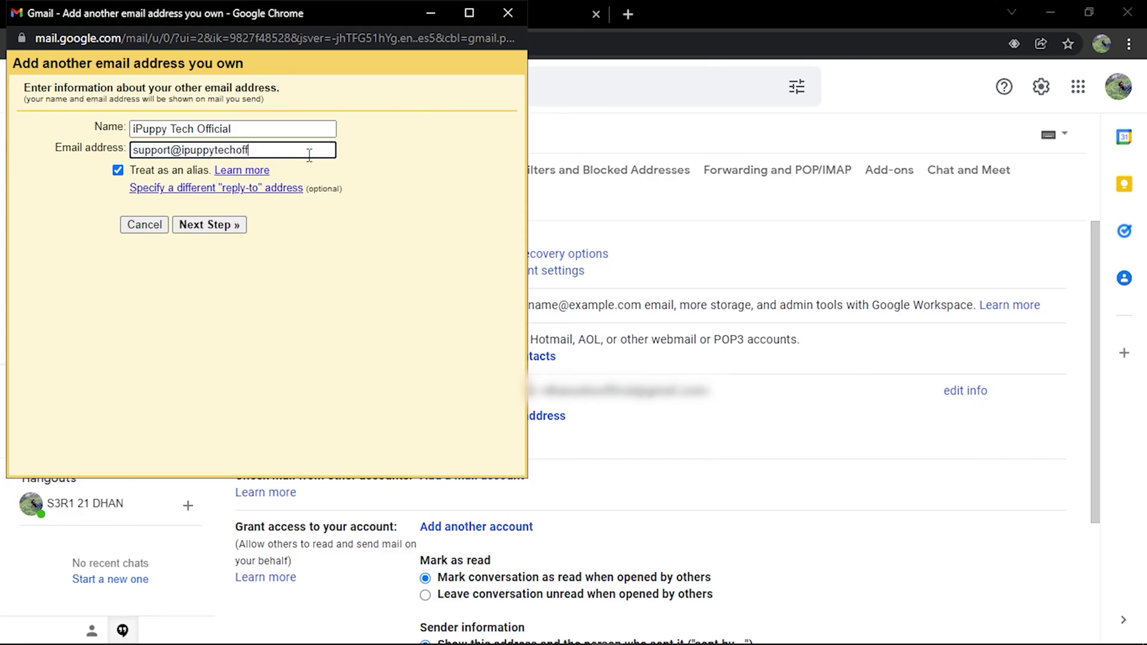
{"action": "type", "text": "ficial.tk"}
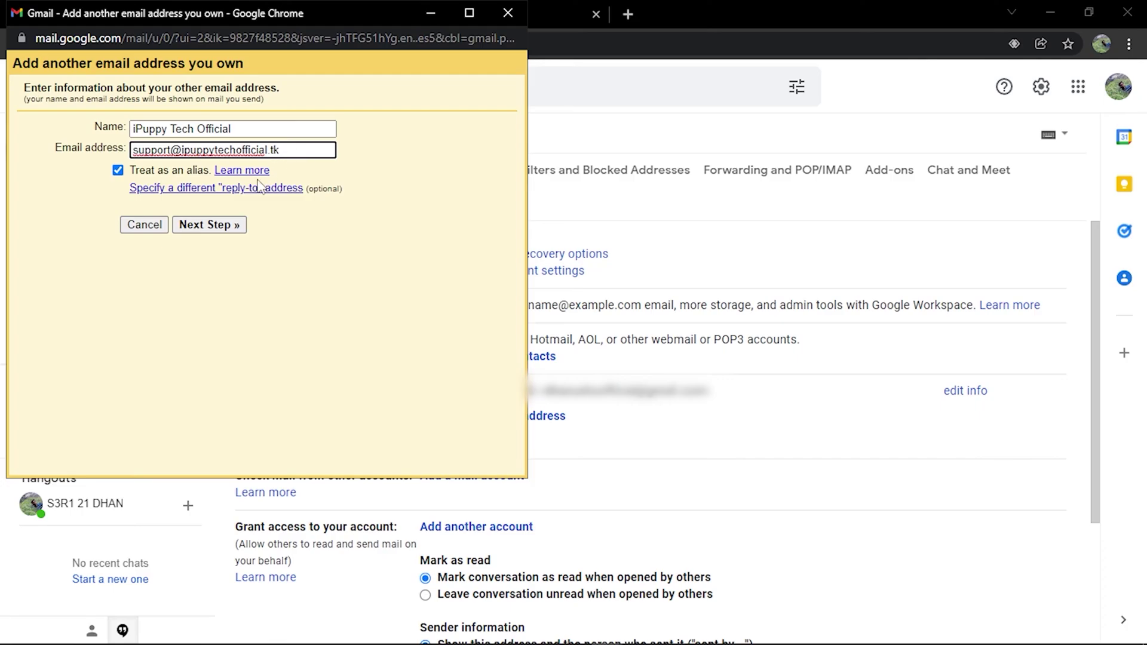
{"action": "left_click", "coordinate": [195, 230]}
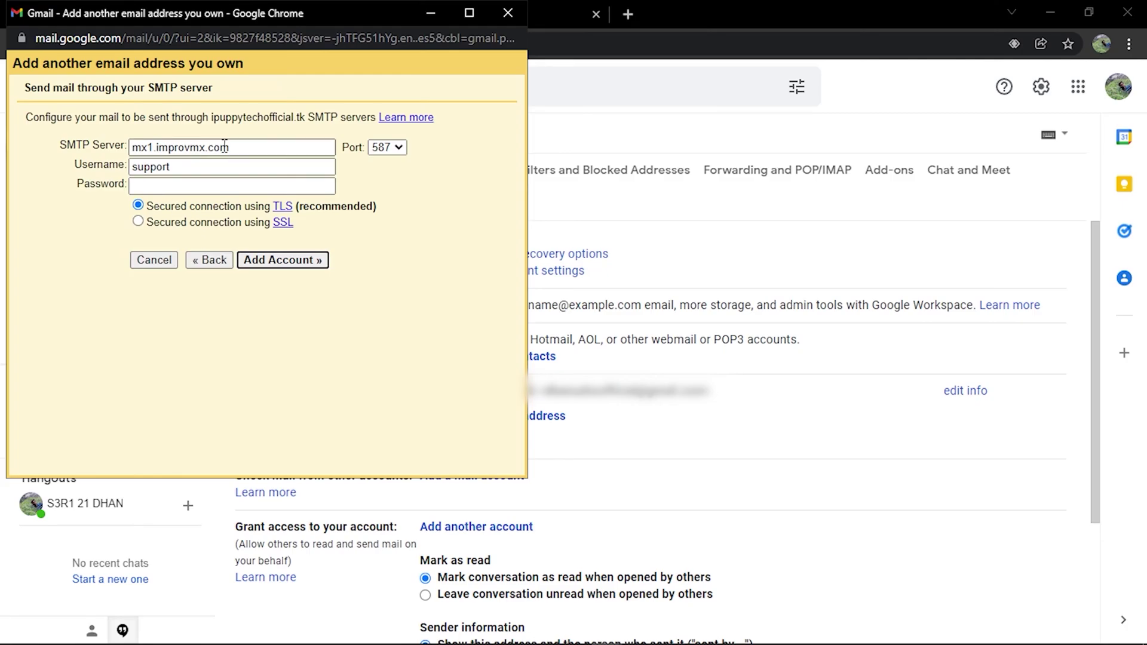
- Set SMTP server to smtp.gmail.com, enter the Gmail username and pasted app password, and add the account
{"action": "left_click_drag", "start_coordinate": [222, 150], "coordinate": [98, 159]}
{"action": "key", "text": "BackSpace"}
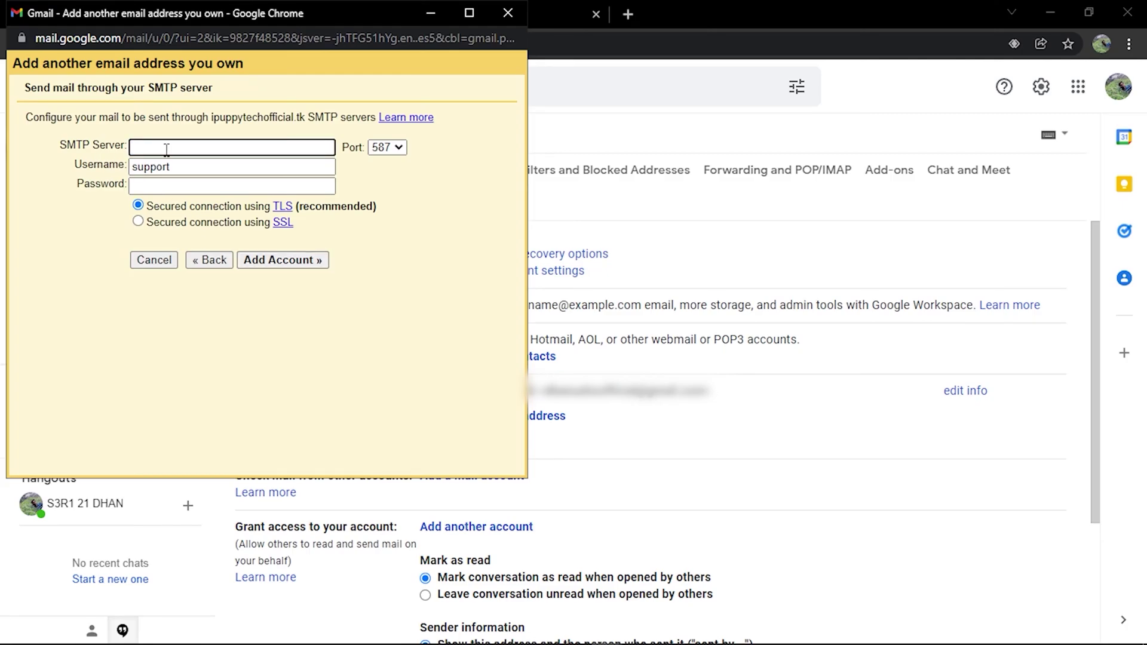
{"action": "type", "text": "smtp.gmail.com"}
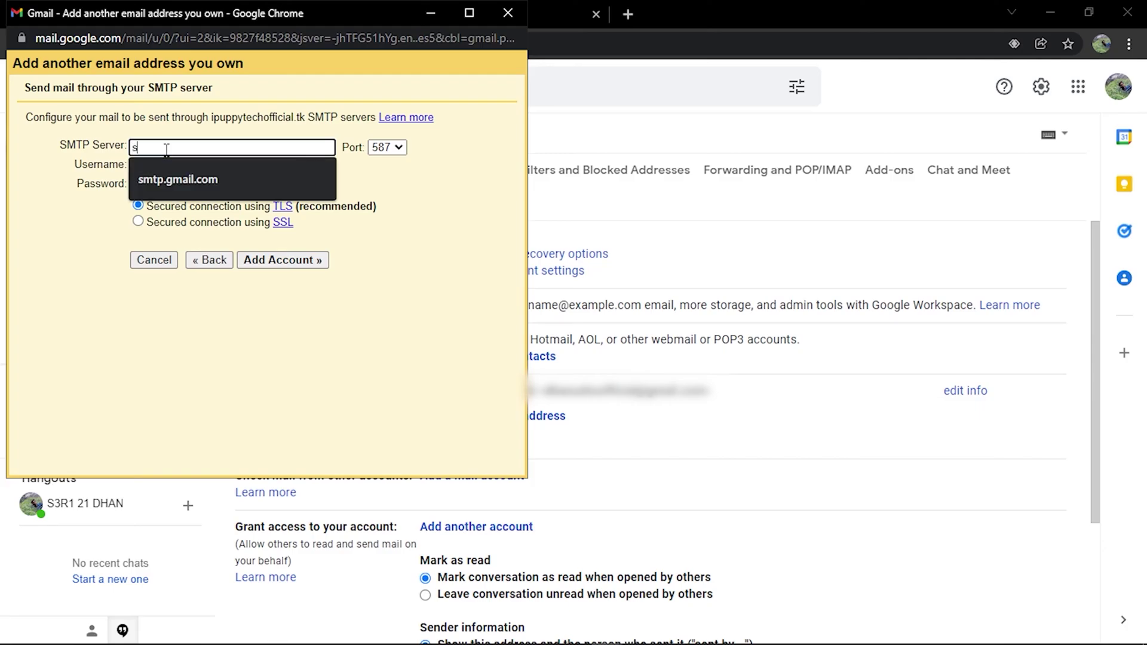
{"action": "left_click", "coordinate": [183, 179]}
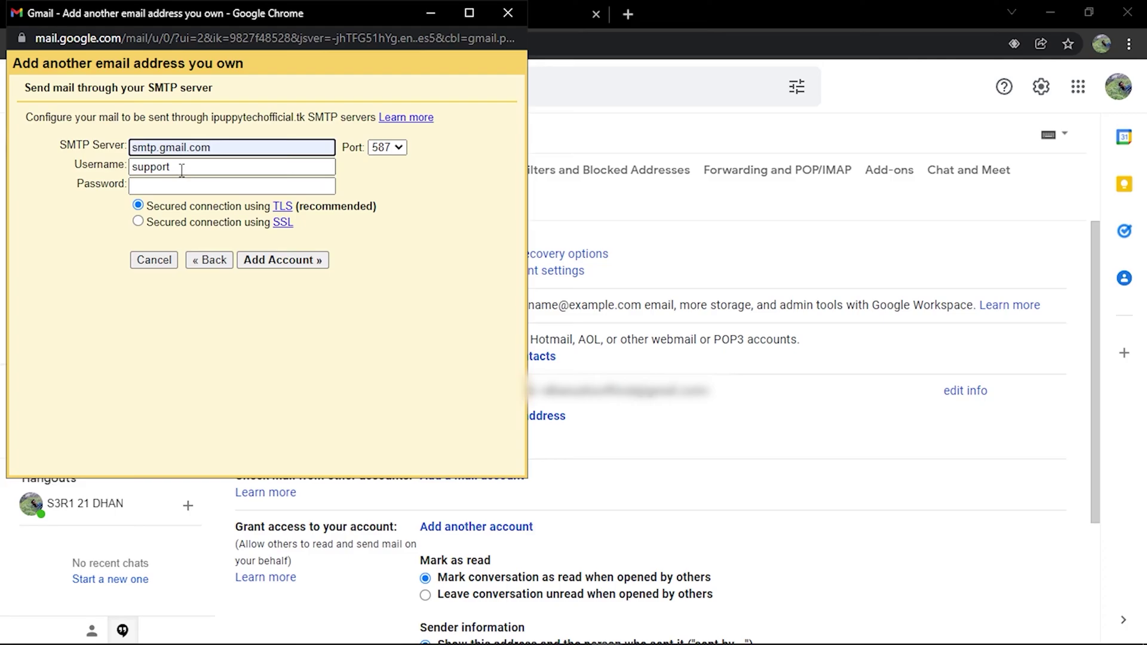
{"action": "left_click_drag", "start_coordinate": [181, 170], "coordinate": [128, 161]}
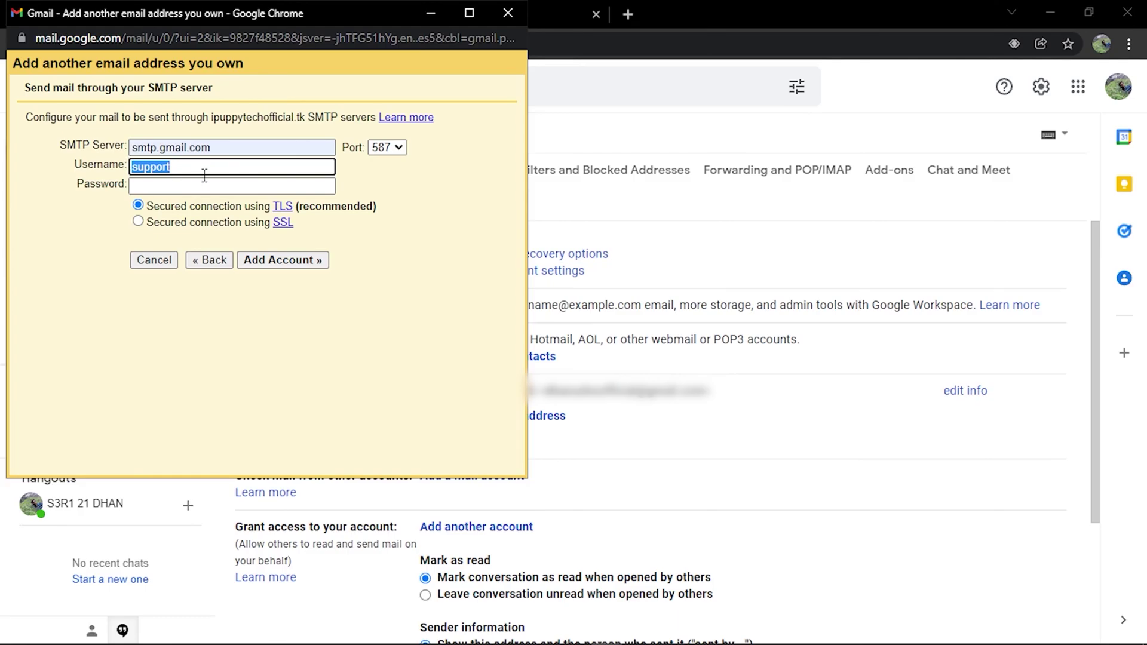
{"action": "key", "text": "BackSpace"}
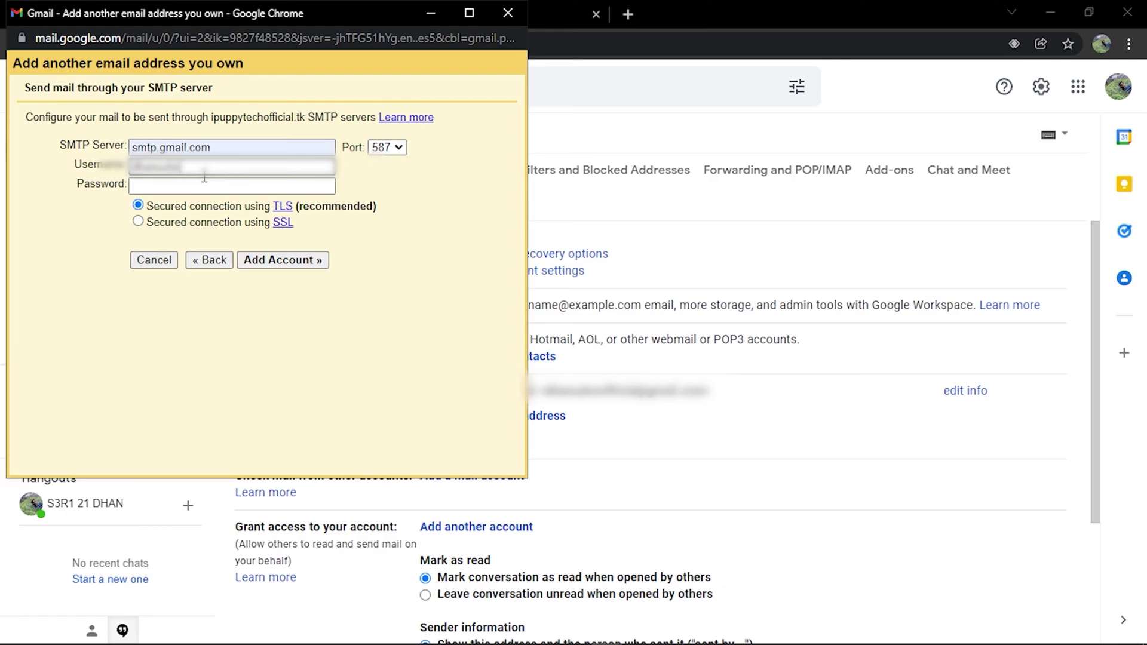
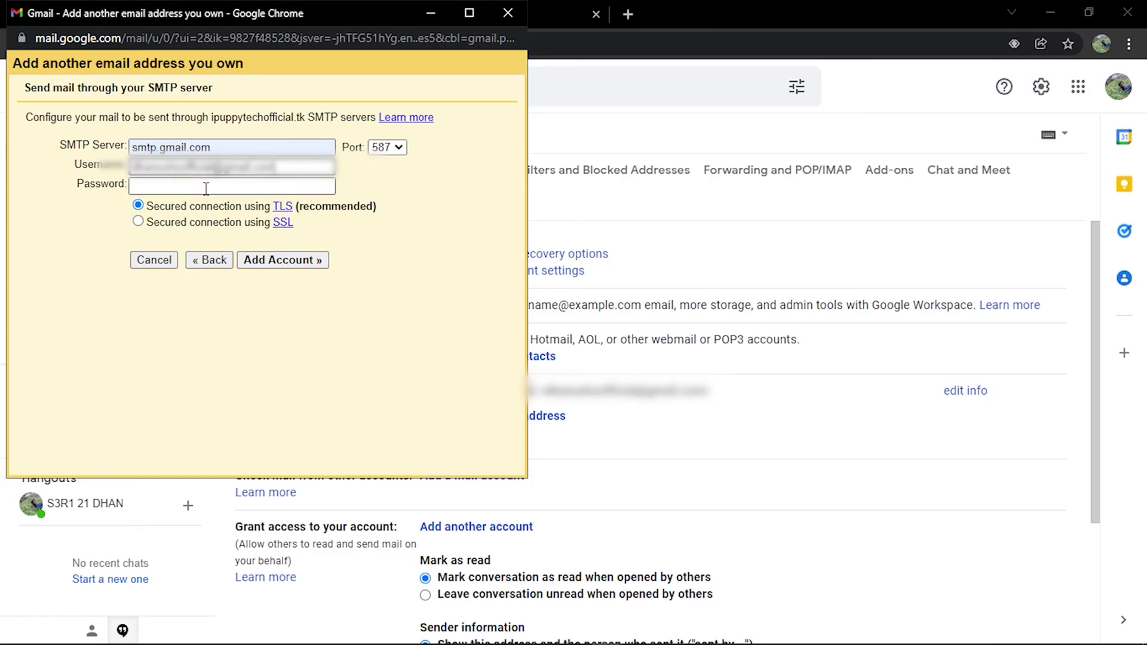
{"action": "right_click", "coordinate": [204, 187]}
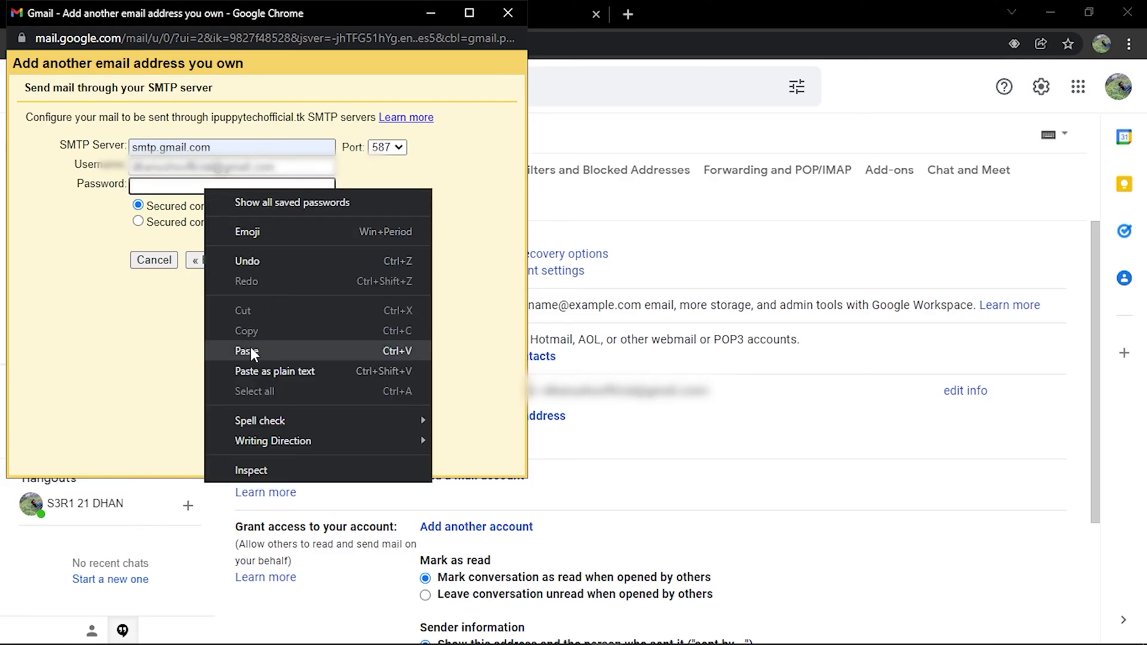
{"action": "left_click", "coordinate": [251, 350]}
{"action": "left_click", "coordinate": [265, 260]}
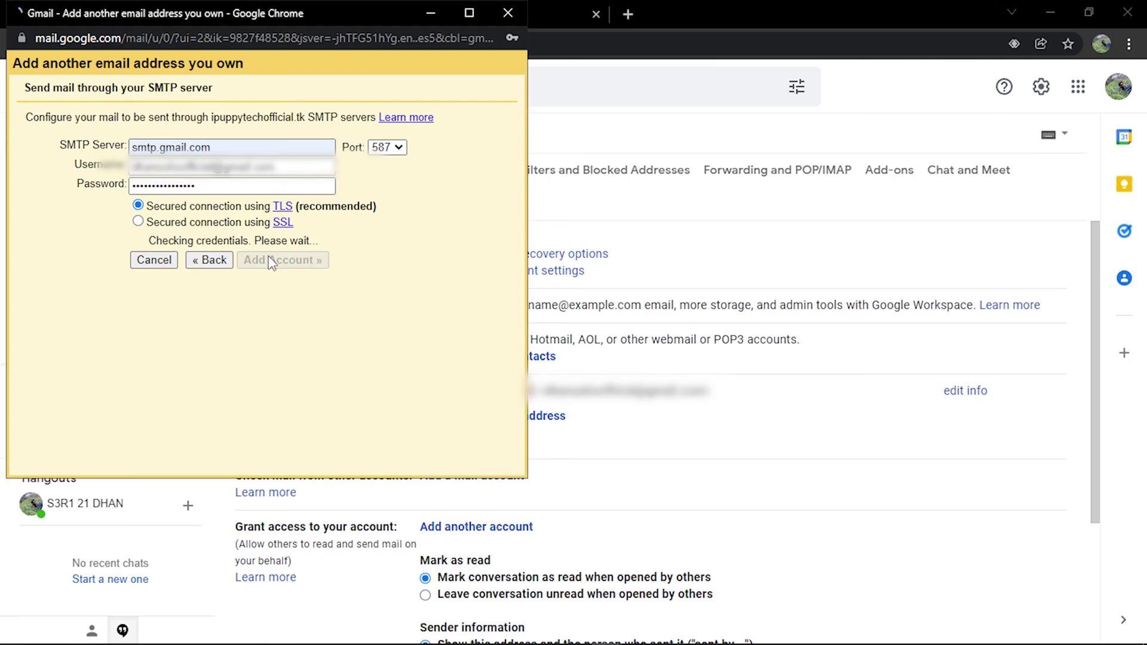
{"action": "left_click", "coordinate": [259, 222]}
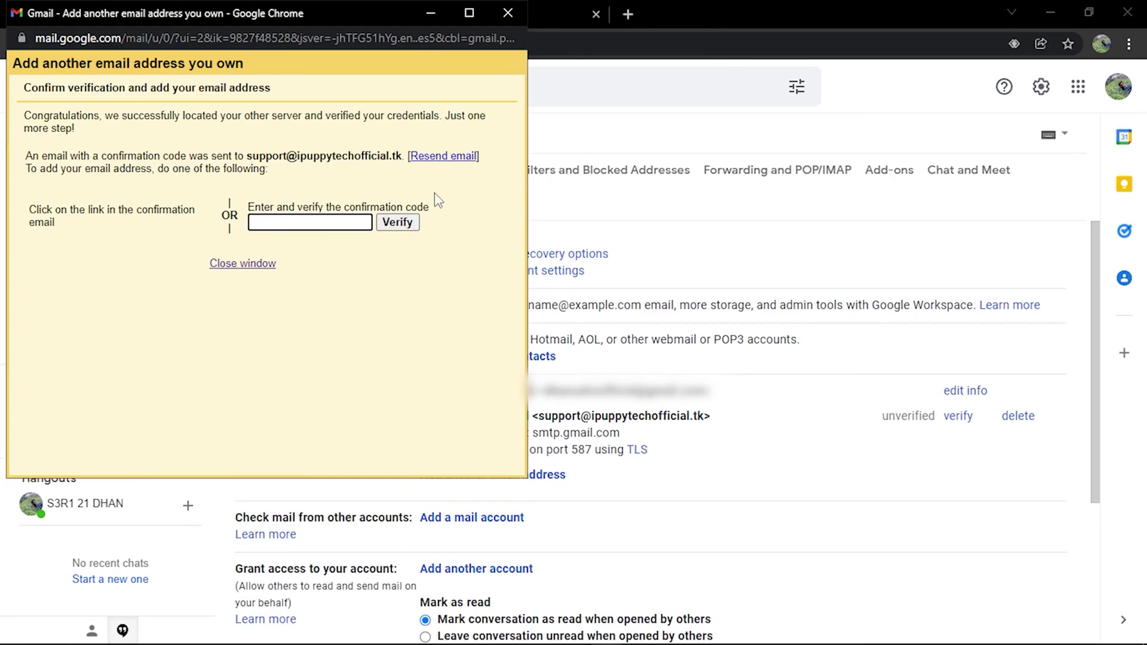
- Open the Gmail Confirmation email in the inbox and copy its confirmation code
{"action": "left_click", "coordinate": [860, 127]}
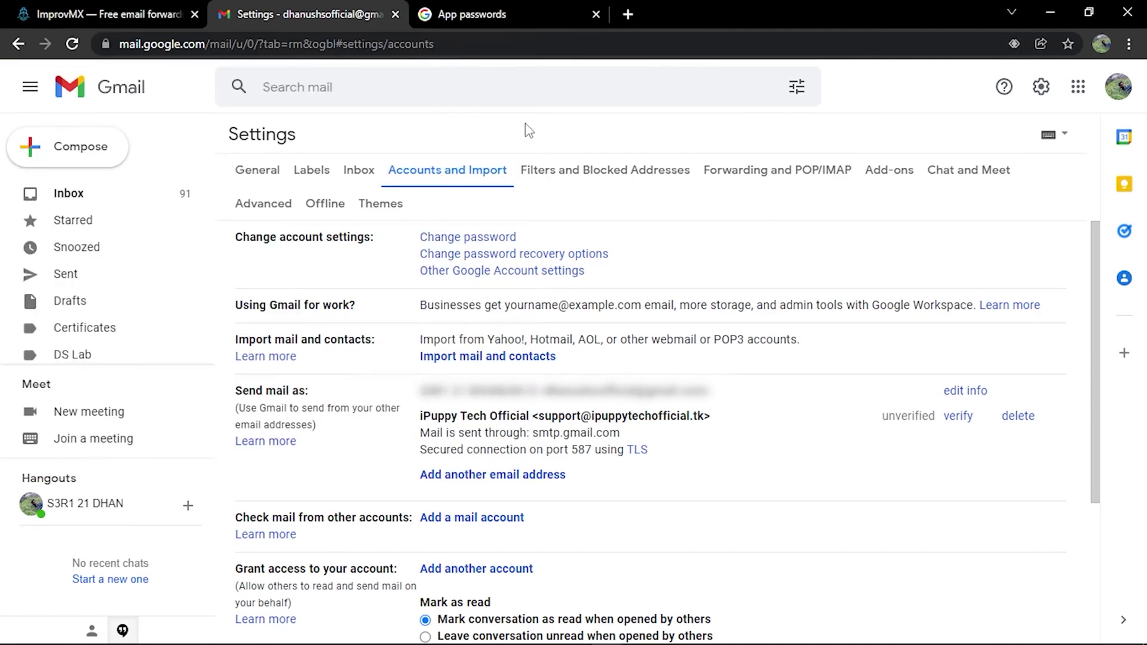
{"action": "left_click", "coordinate": [87, 206]}
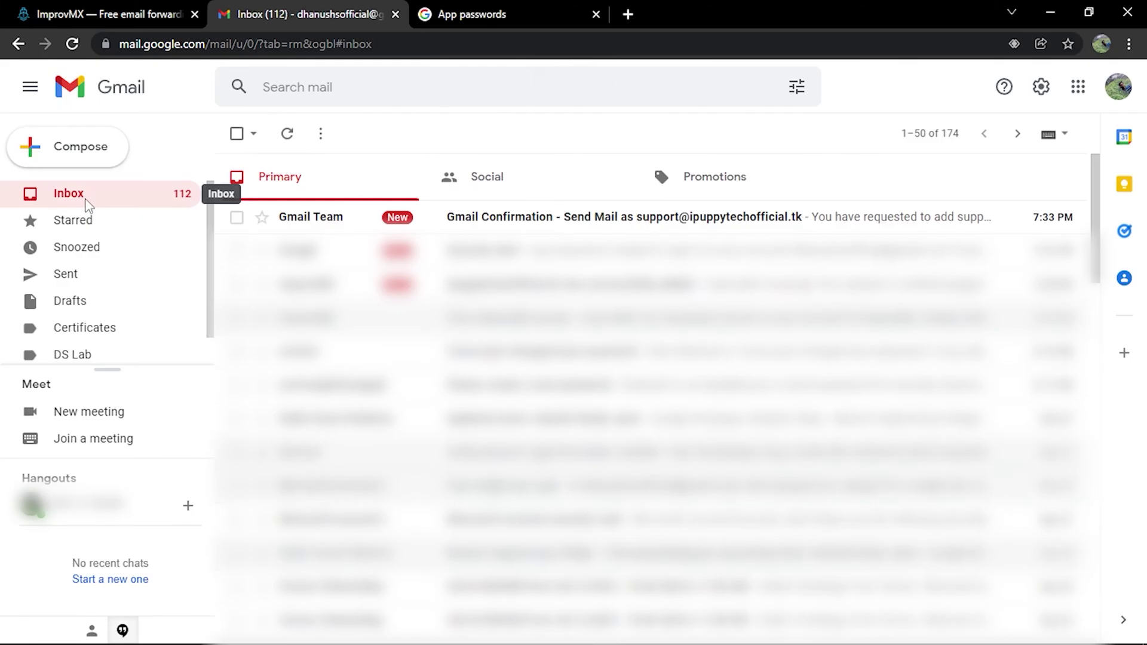
{"action": "left_click", "coordinate": [365, 225]}
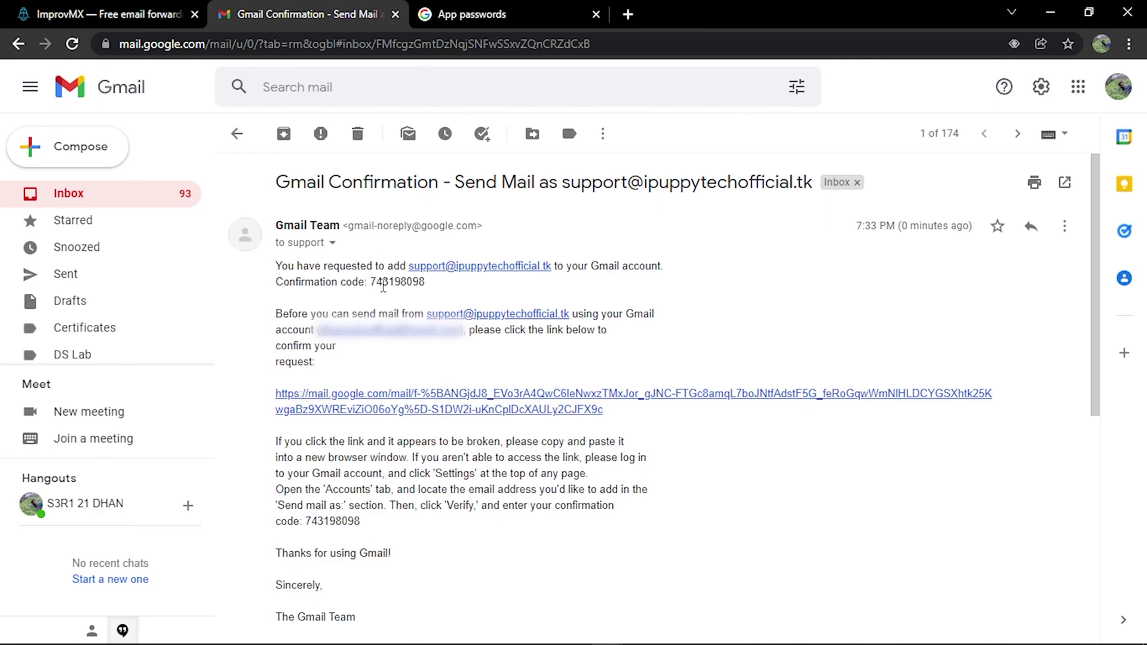
{"action": "left_click_drag", "start_coordinate": [372, 281], "coordinate": [425, 282]}
{"action": "right_click", "coordinate": [432, 283]}
{"action": "left_click", "coordinate": [452, 301]}
- Paste the code into the add-address dialog, verify it, and return to the inbox
{"action": "key", "text": "alt+Tab"}
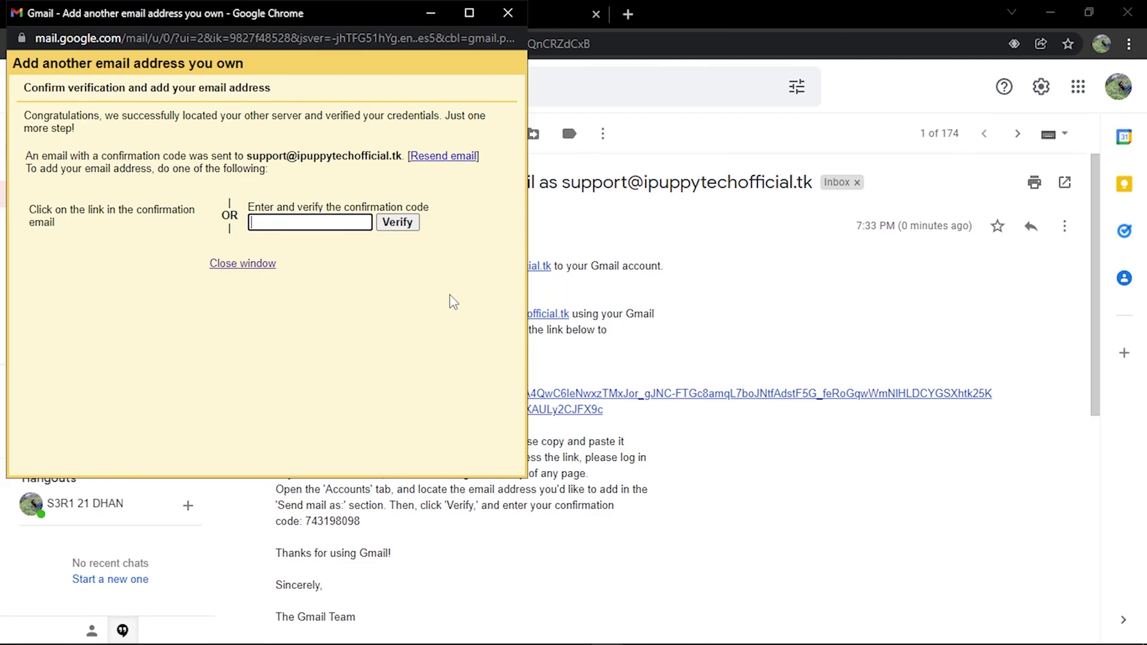
{"action": "right_click", "coordinate": [281, 219]}
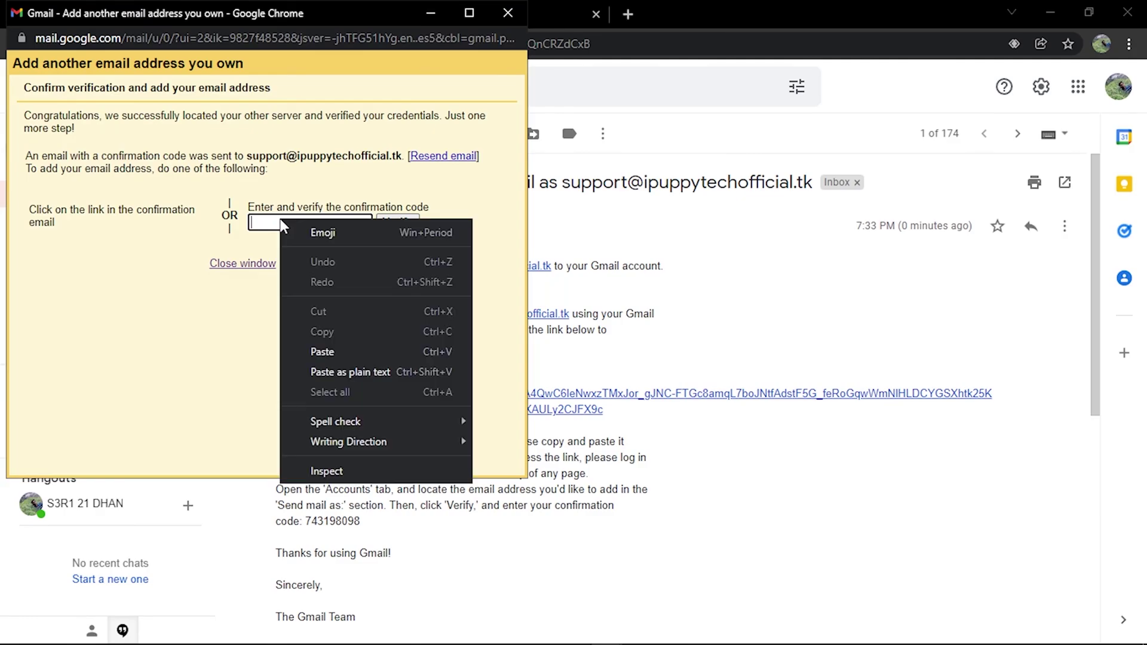
{"action": "left_click", "coordinate": [325, 350]}
{"action": "left_click", "coordinate": [398, 224]}
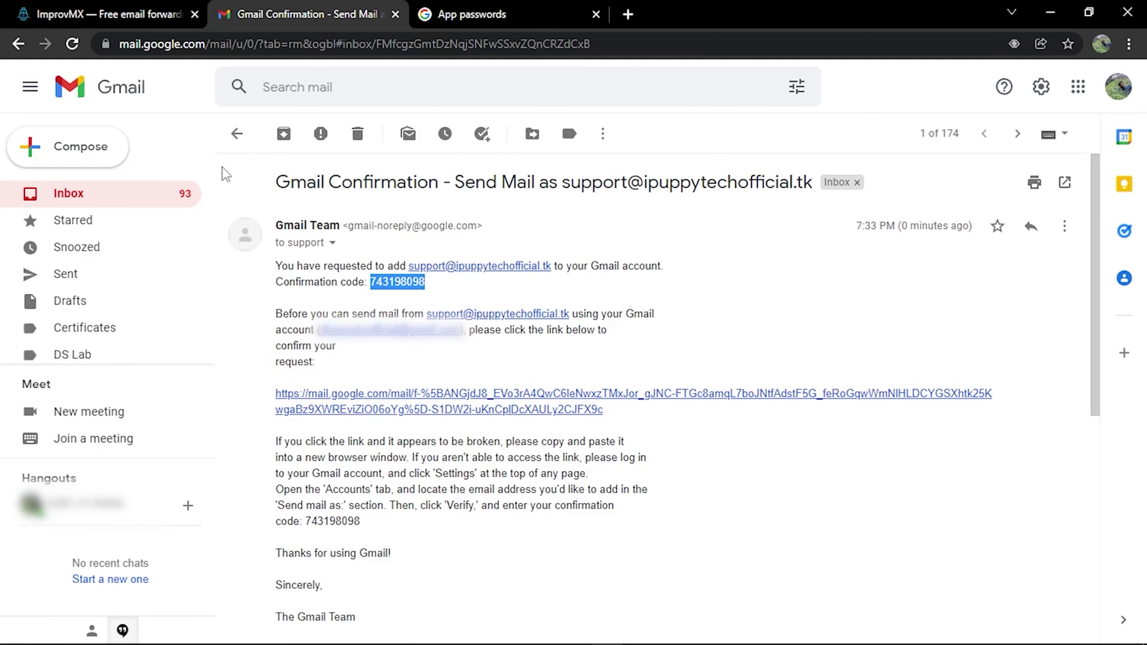
{"action": "left_click", "coordinate": [238, 135]}
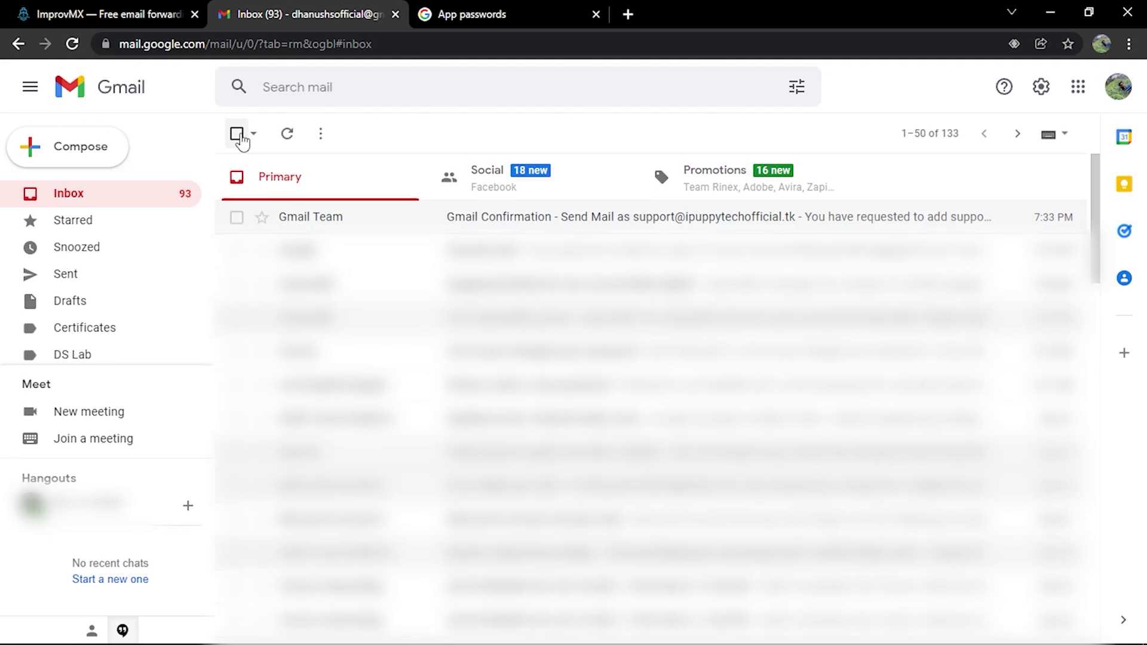
- Compose a test message from the iPuppy Tech Official address with recipient, subject, body, and save it as a draft
{"action": "left_click", "coordinate": [66, 151]}
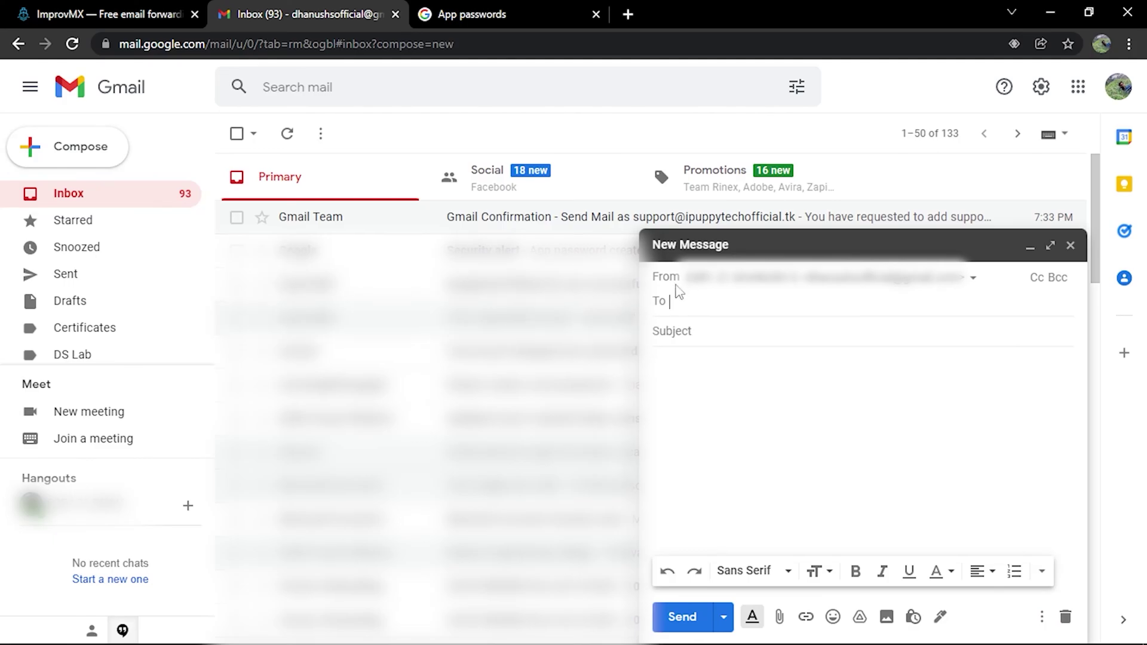
{"action": "left_click", "coordinate": [757, 288]}
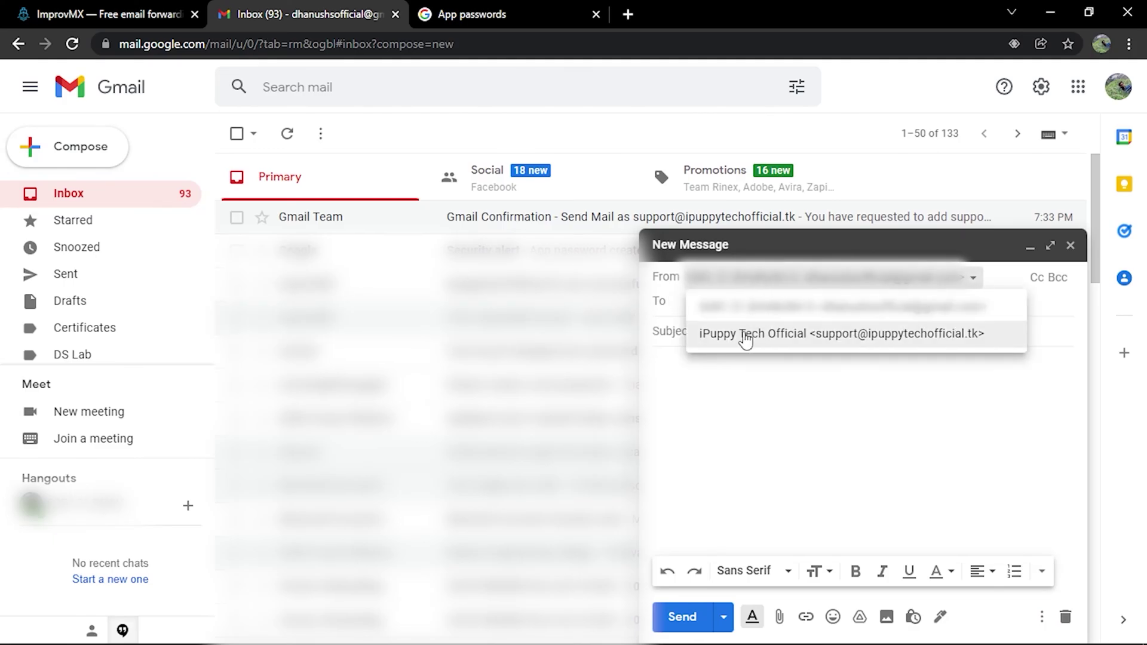
{"action": "left_click", "coordinate": [795, 338]}
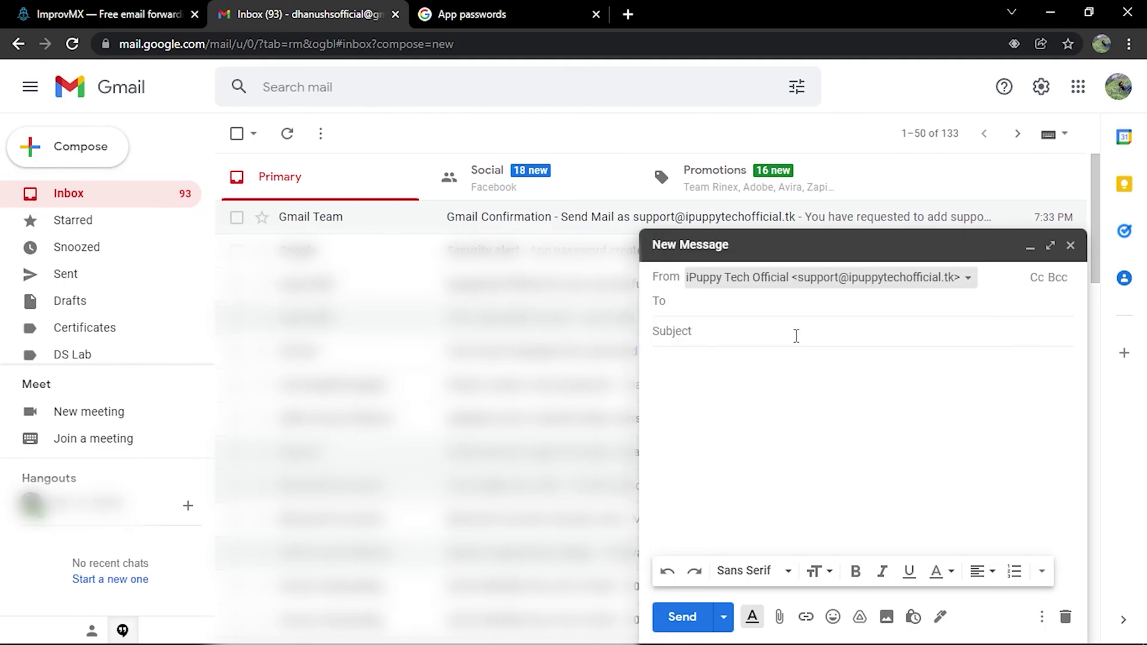
{"action": "left_click", "coordinate": [697, 303]}
{"action": "type", "text": "sr"}
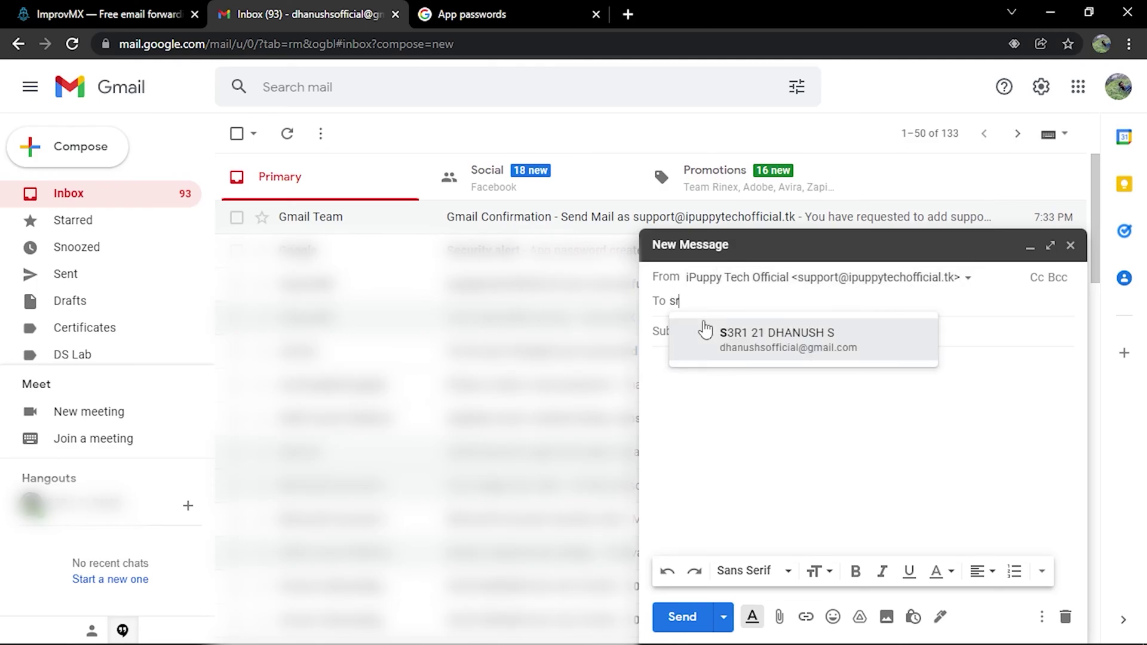
{"action": "type", "text": "gsdfgdfgdg"}
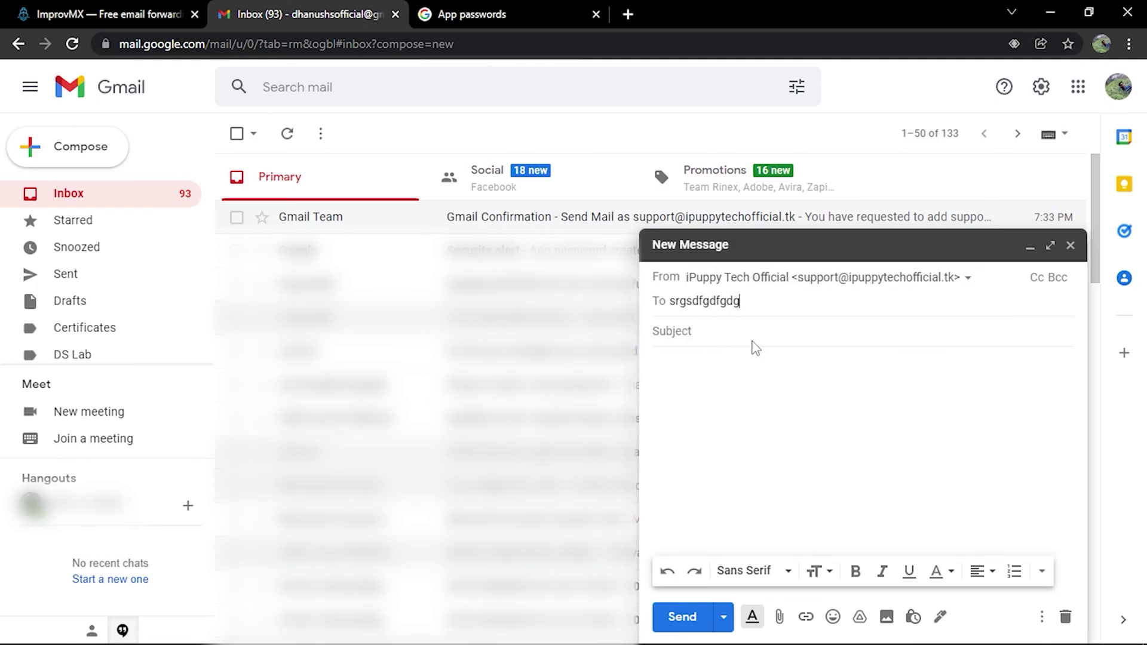
{"action": "left_click", "coordinate": [728, 337]}
{"action": "type", "text": "dsfgdsfg"}
{"action": "key", "text": "Tab"}
{"action": "type", "text": "gdsfgd"}
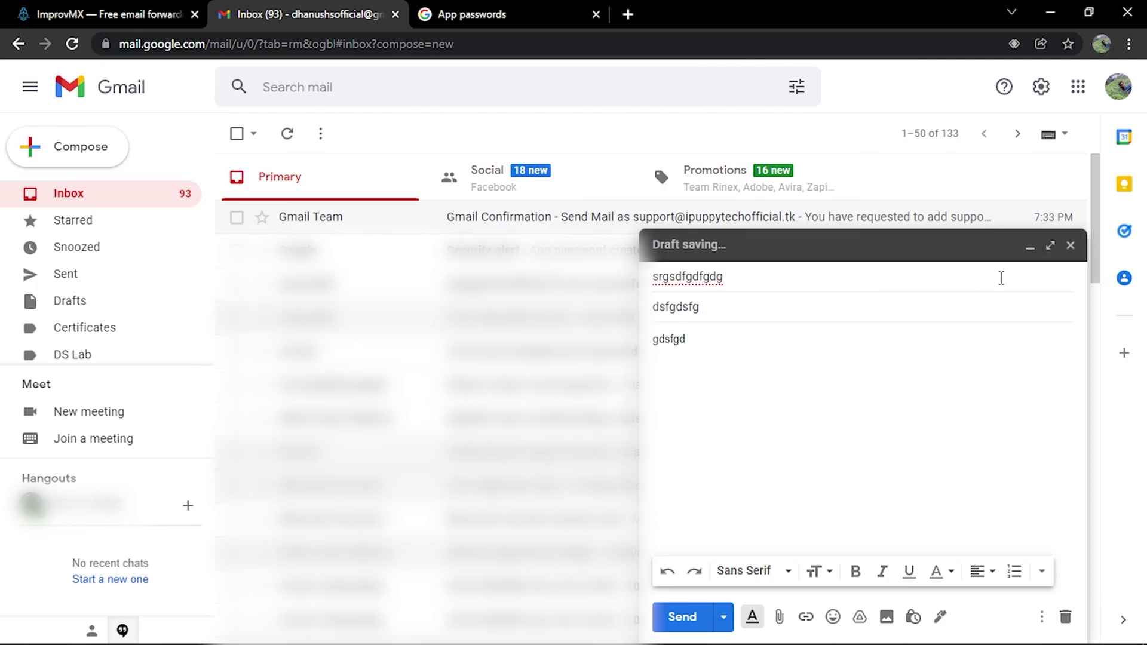
{"action": "left_click", "coordinate": [1071, 248]}
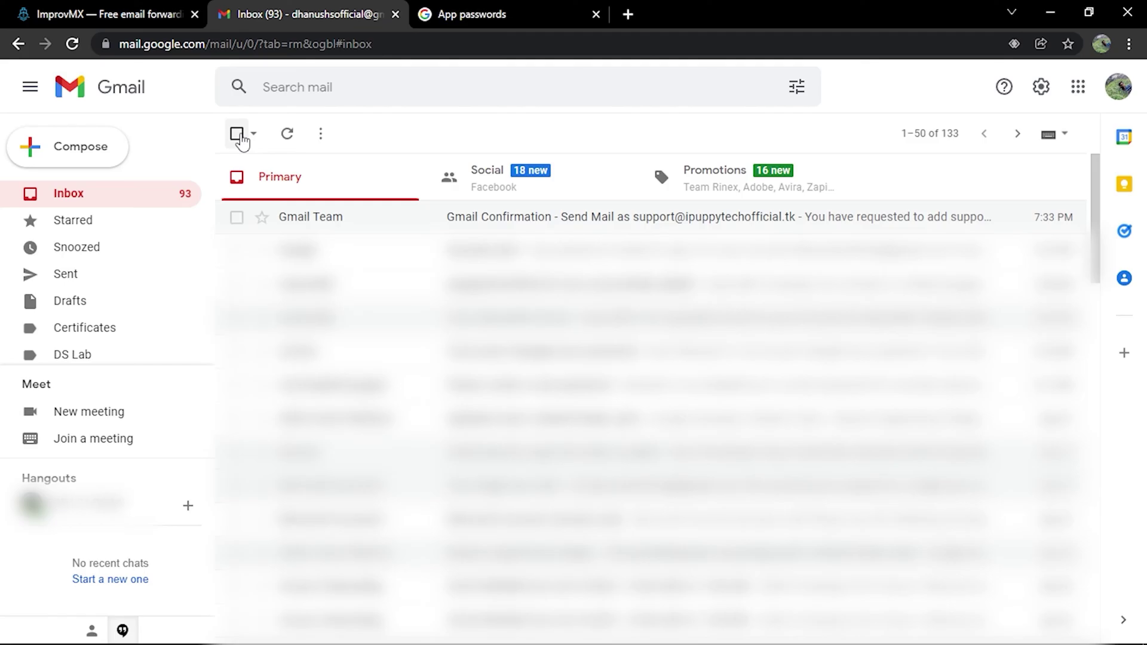